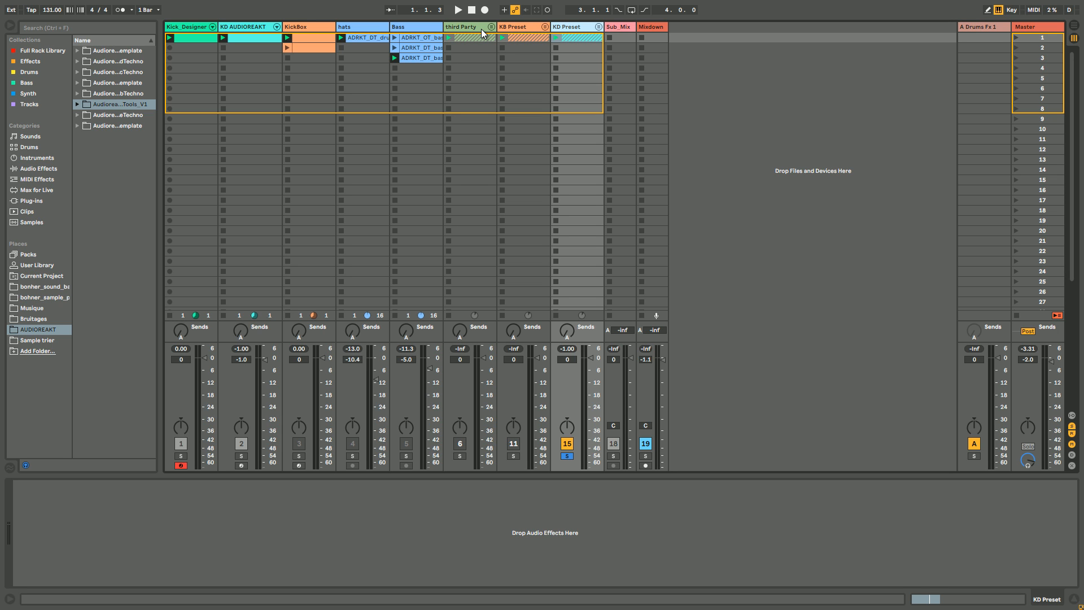
# - Unfold the third Party group and inspect the PunchBox plug-in on the PUNCHOX track, closing its window when finished
pyautogui.click(511, 25)
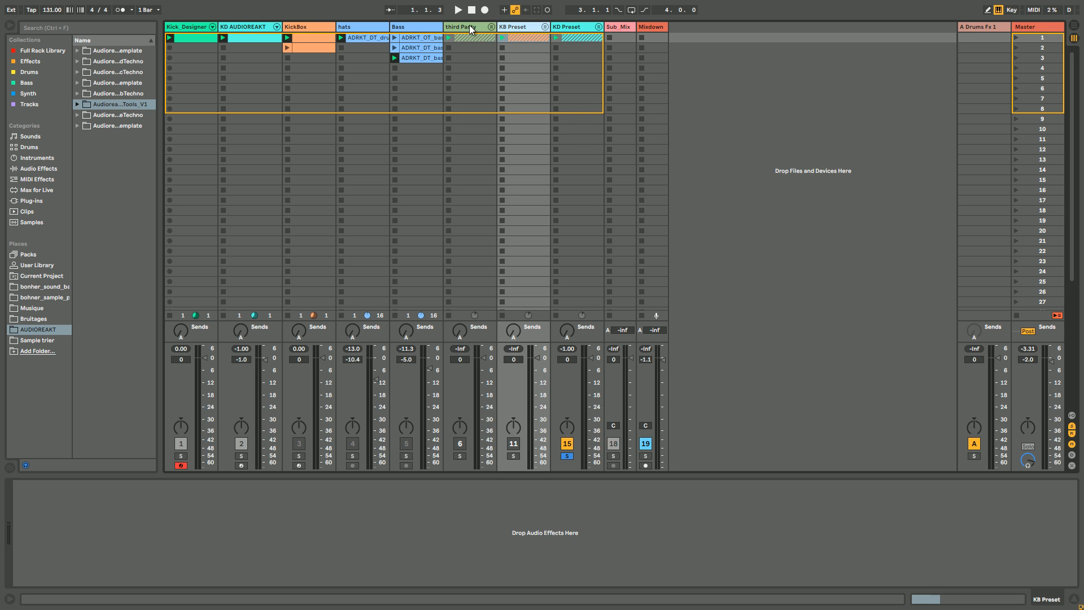
pyautogui.click(469, 25)
pyautogui.click(491, 27)
pyautogui.click(574, 33)
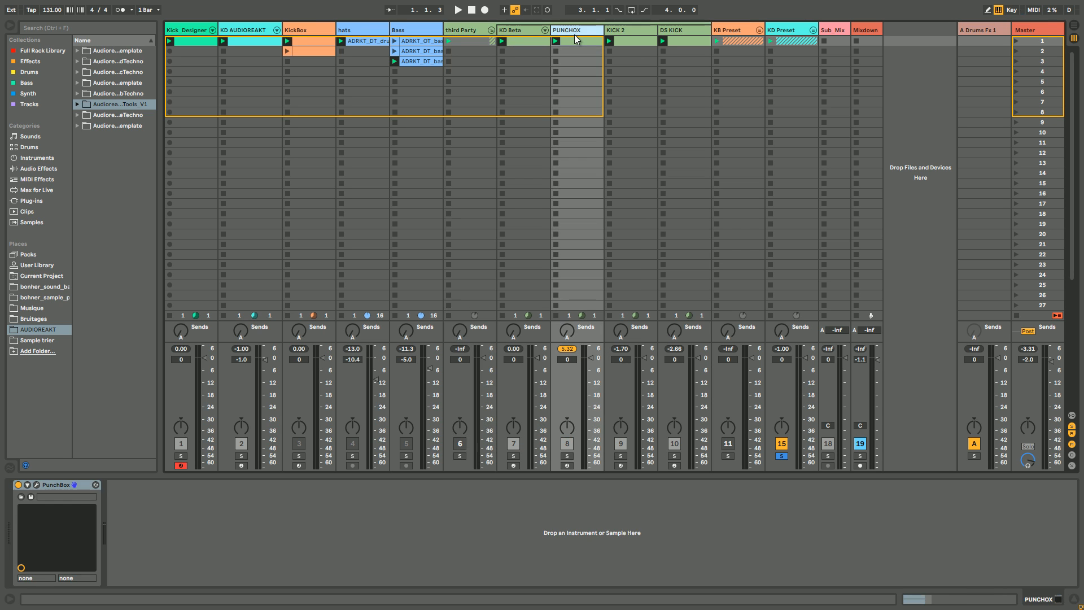
pyautogui.click(37, 484)
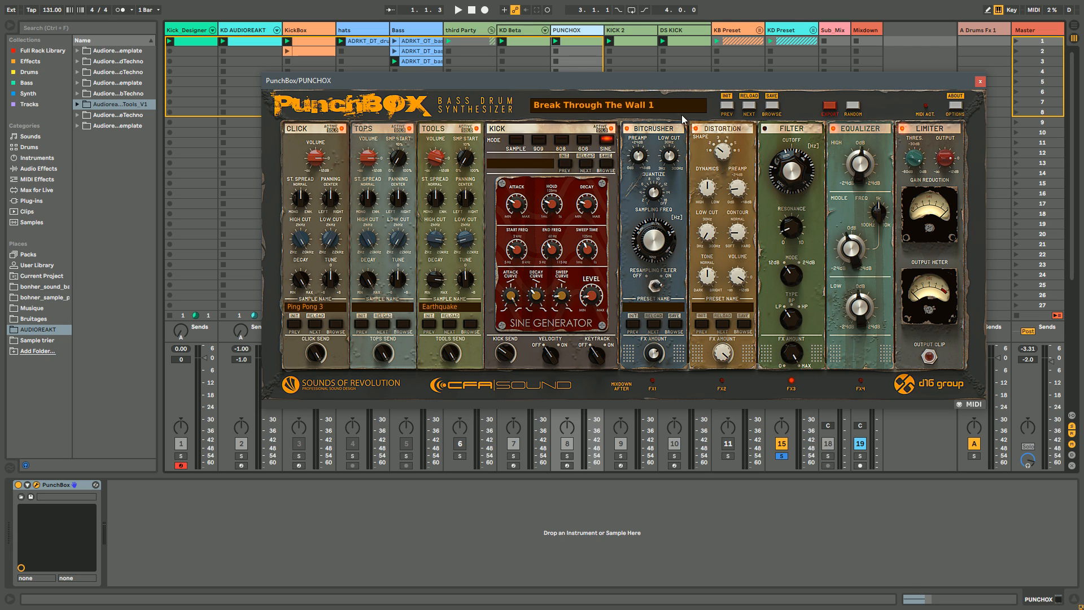
pyautogui.click(980, 82)
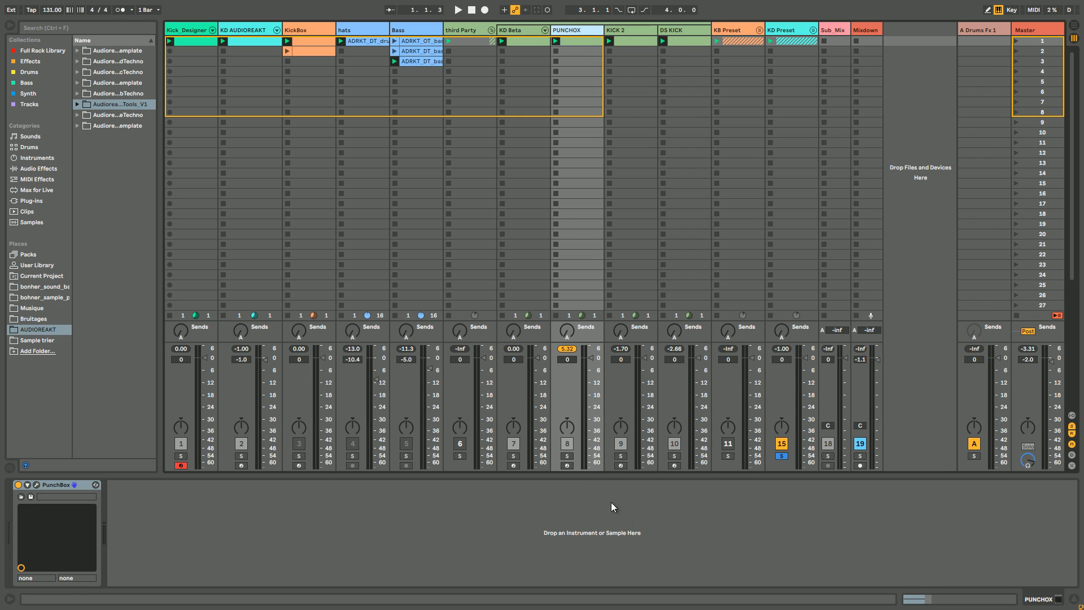
# - Inspect the Kick 2 plug-in's amp and pitch envelopes on the KICK 2 track, and fold the third Party group
pyautogui.click(631, 35)
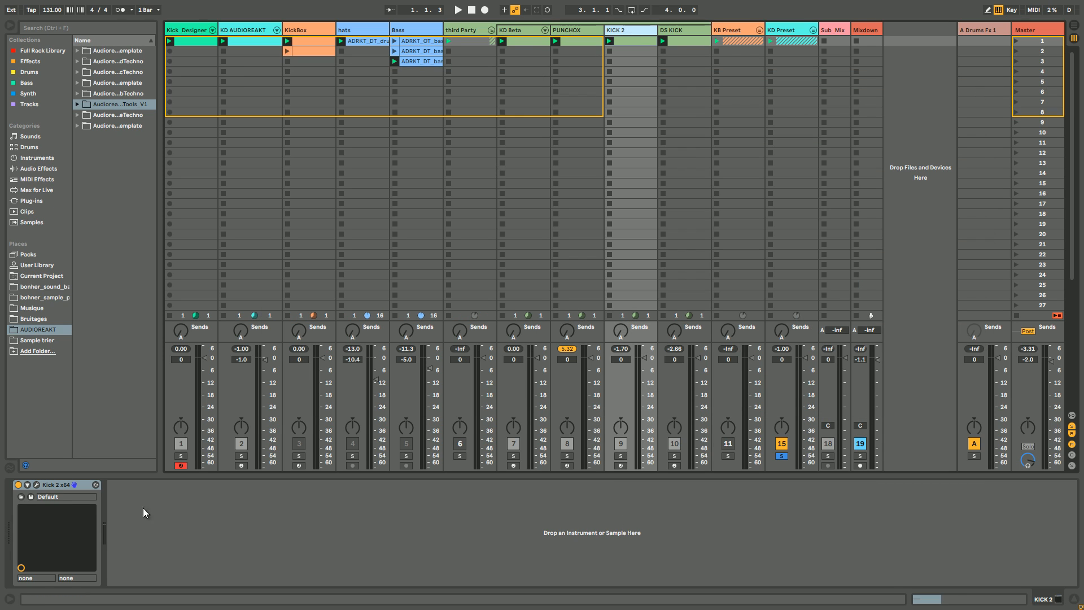
pyautogui.click(37, 485)
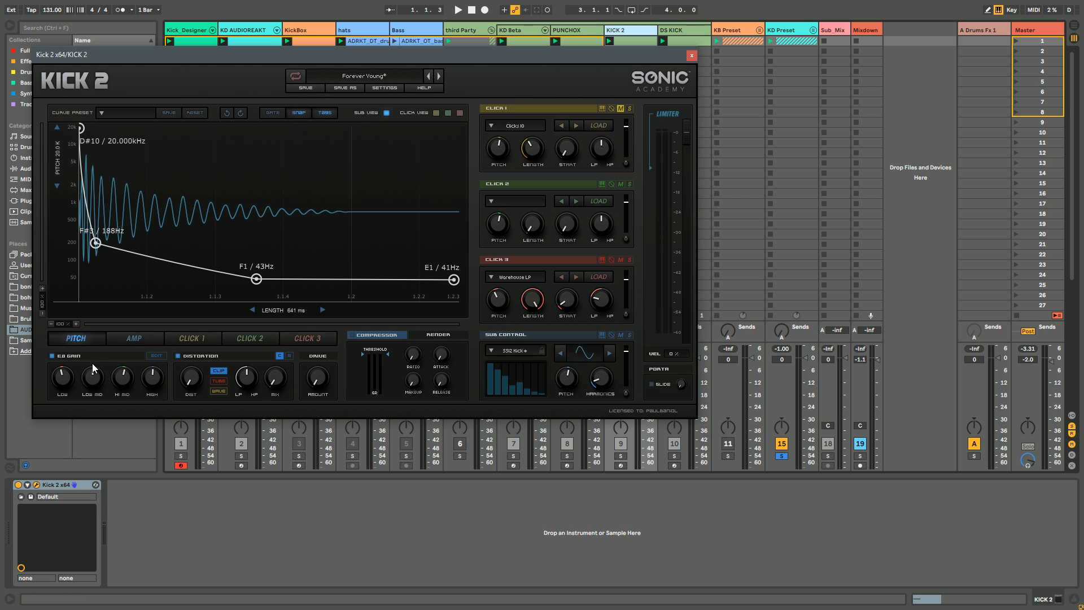
pyautogui.click(120, 341)
pyautogui.click(73, 340)
pyautogui.click(691, 56)
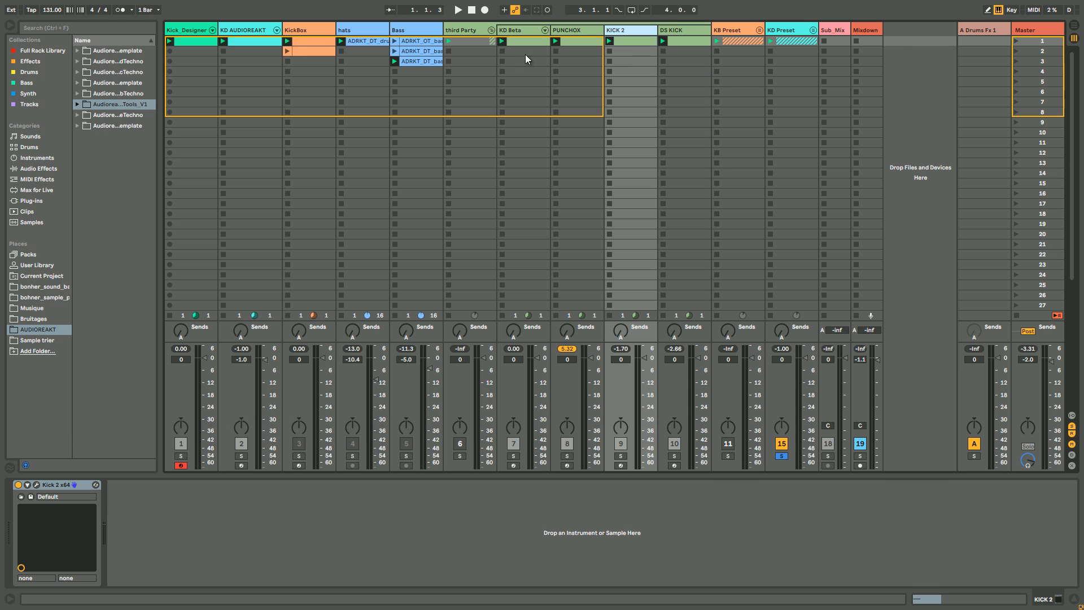
pyautogui.click(491, 30)
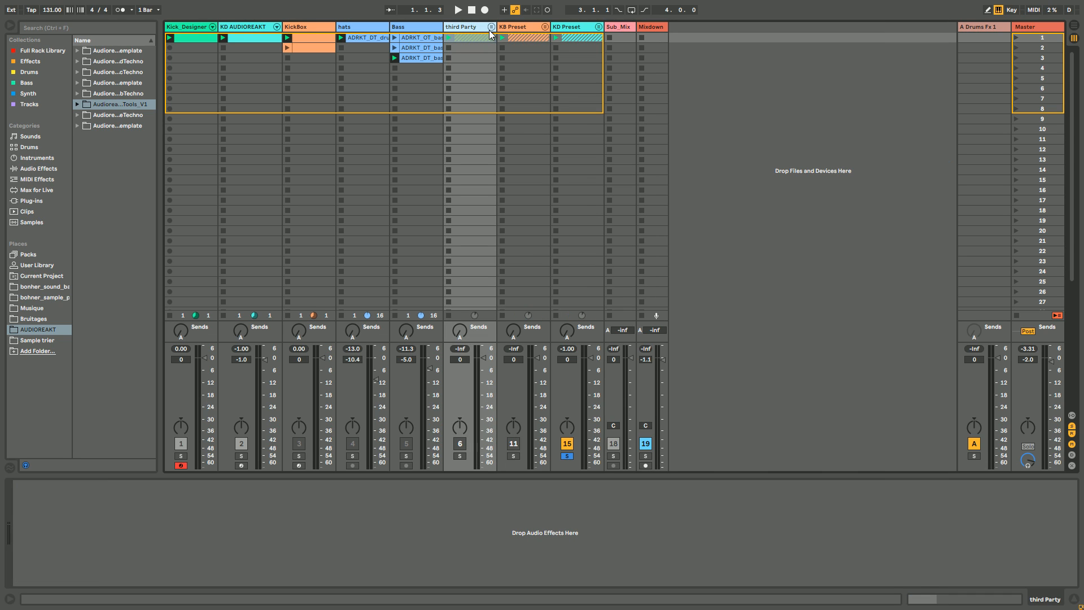
# - Unfold the KD Preset group and play the set with the KD P1 track soloed, folding the group again after listening
pyautogui.click(509, 26)
pyautogui.click(562, 28)
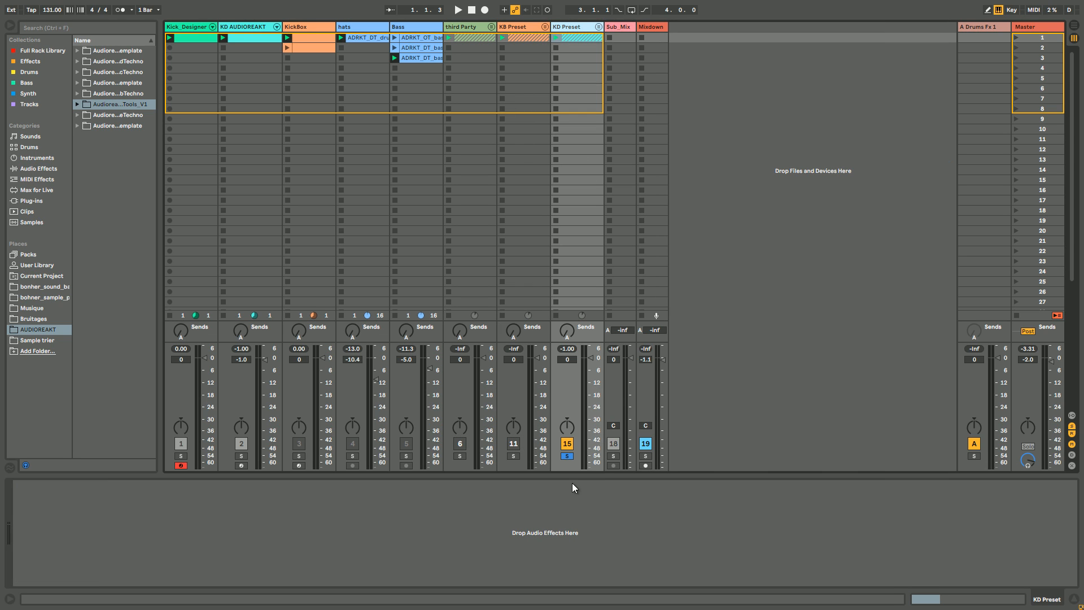
pyautogui.click(598, 26)
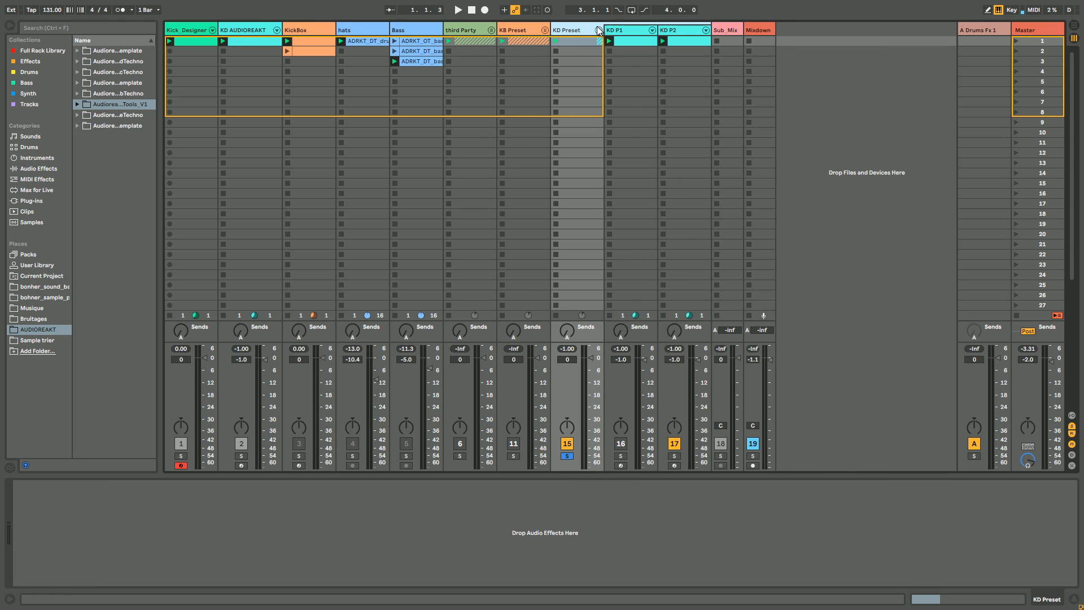
pyautogui.press('space')
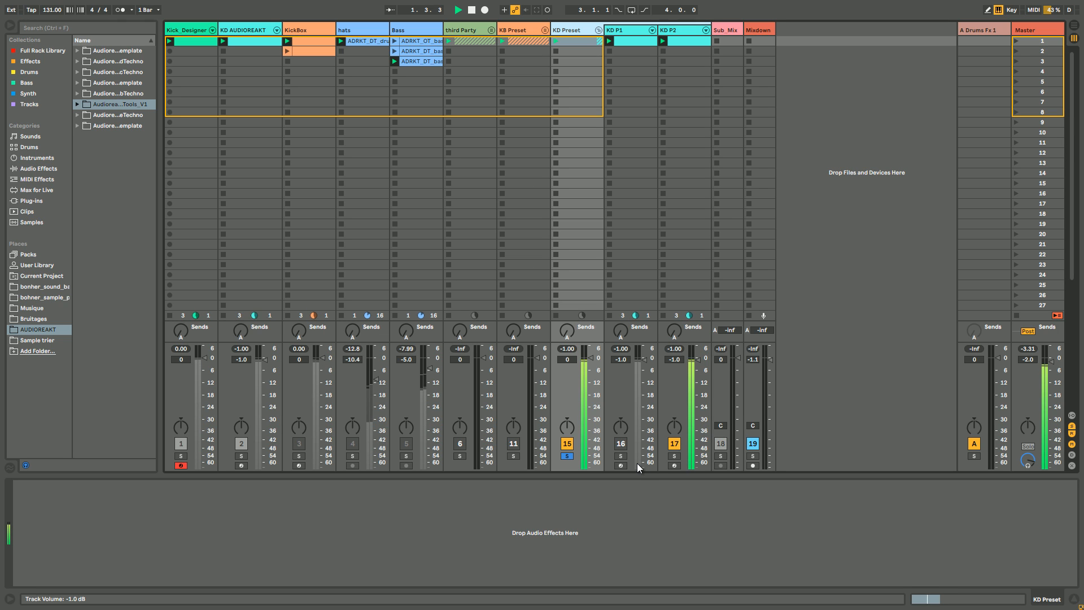
pyautogui.click(621, 456)
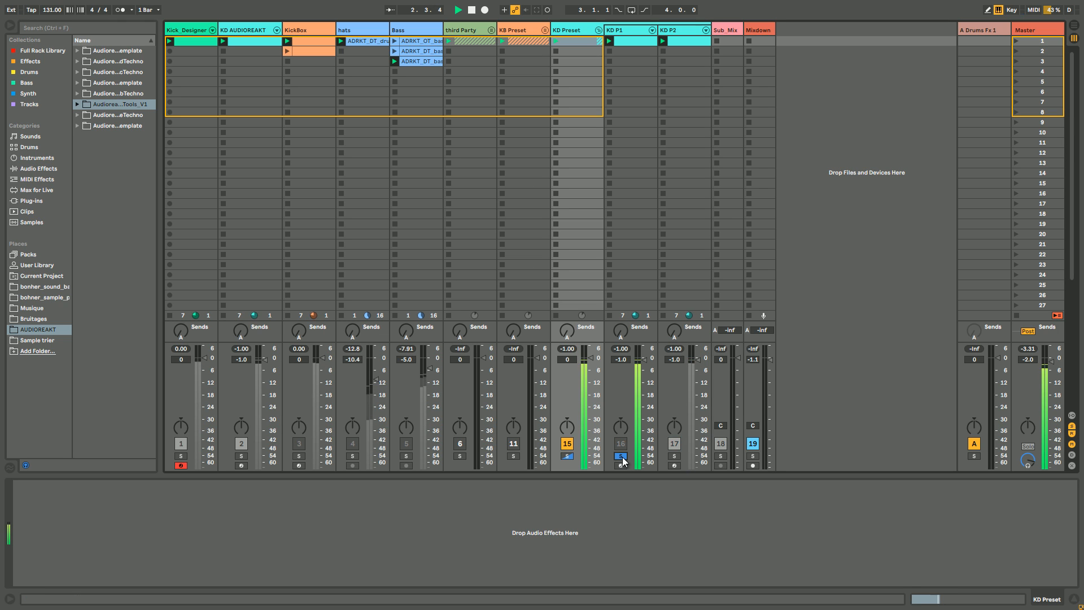
pyautogui.click(598, 30)
# - In the Kick_Designer track's main rack, set SAT 2 and the second COMP to 0%, RUMBLE to -inf dB and LIMITER to 2.98 dB
pyautogui.click(188, 27)
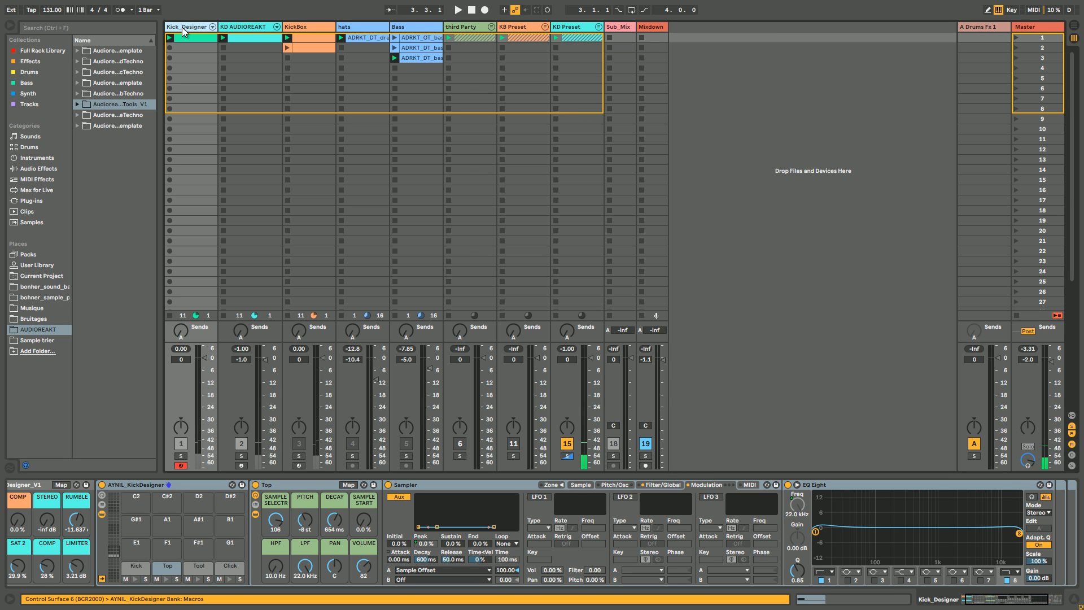
pyautogui.hscroll(-2, 785, 577)
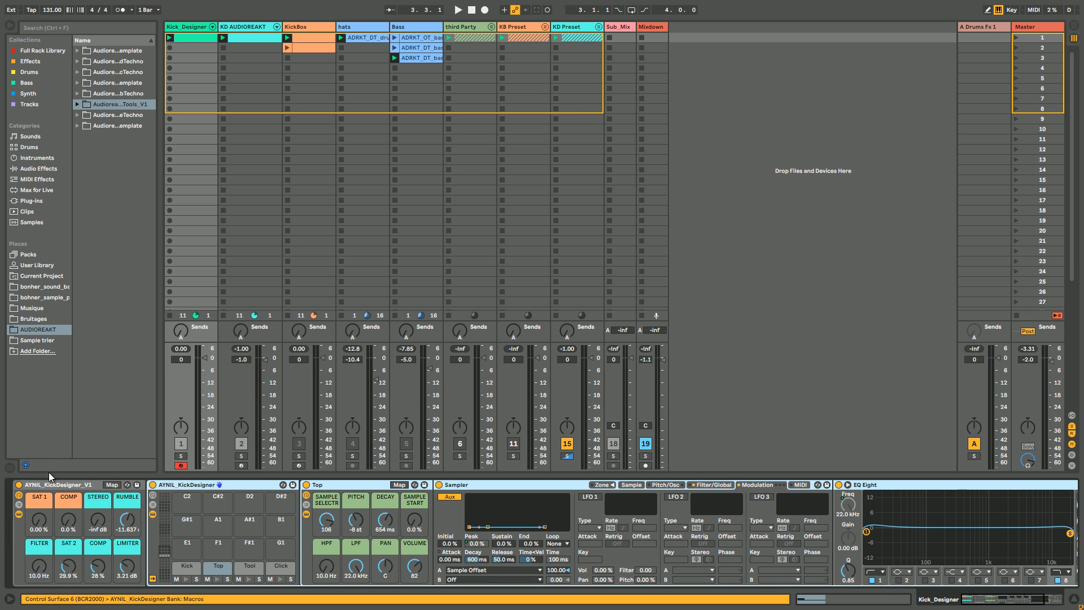
pyautogui.click(20, 513)
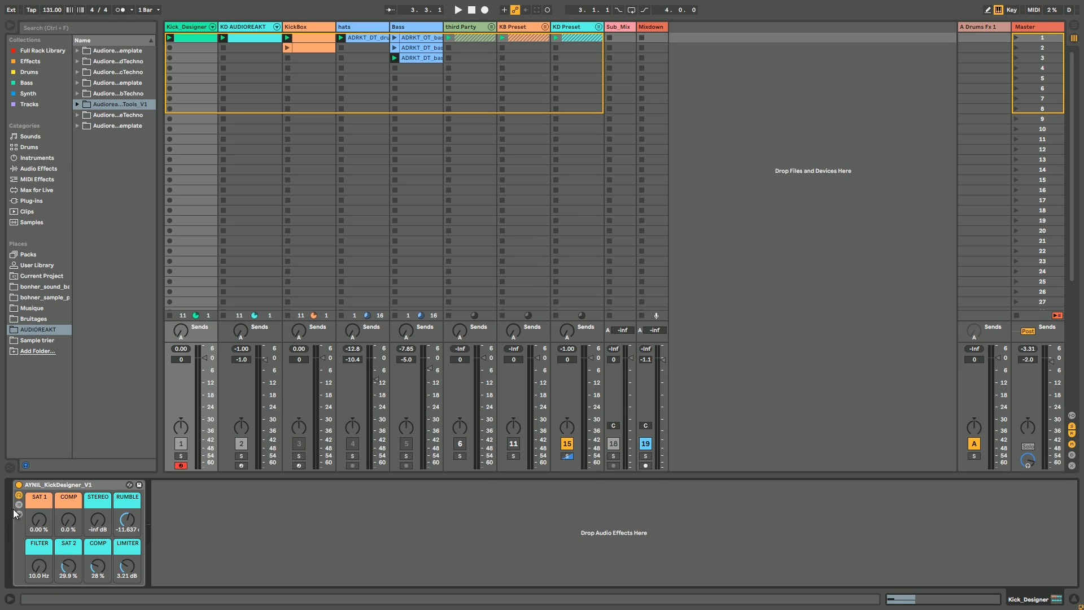
pyautogui.moveTo(100, 567); pyautogui.dragTo(71, 592)
pyautogui.moveTo(129, 516); pyautogui.dragTo(129, 549)
pyautogui.click(21, 514)
pyautogui.click(205, 484)
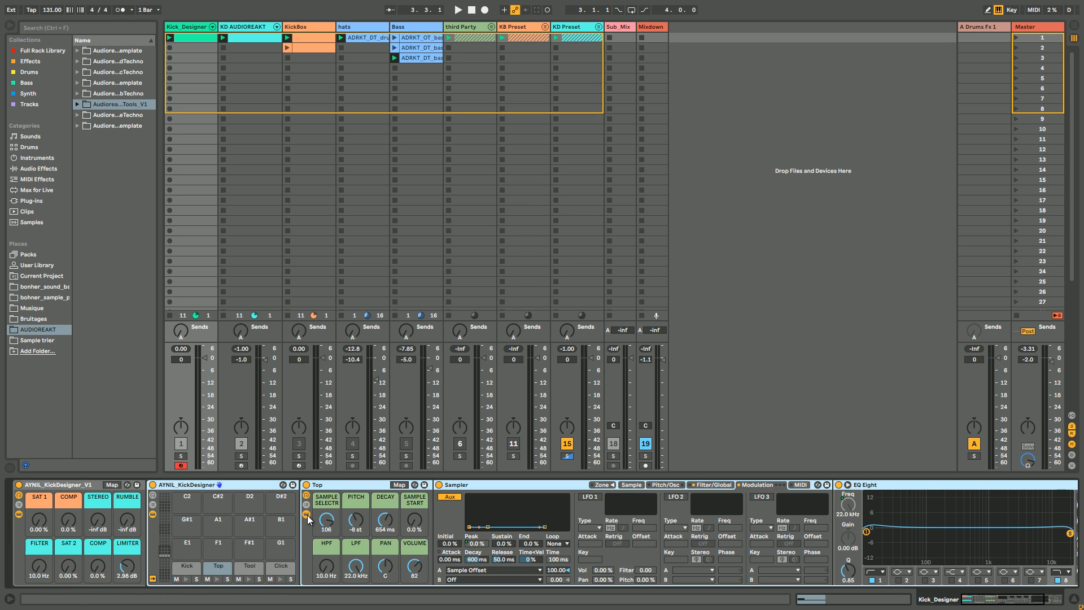
# - Examine the devices behind the Kick, Top and Click pads of the AYNIL_KickDesigner drum rack
pyautogui.click(181, 571)
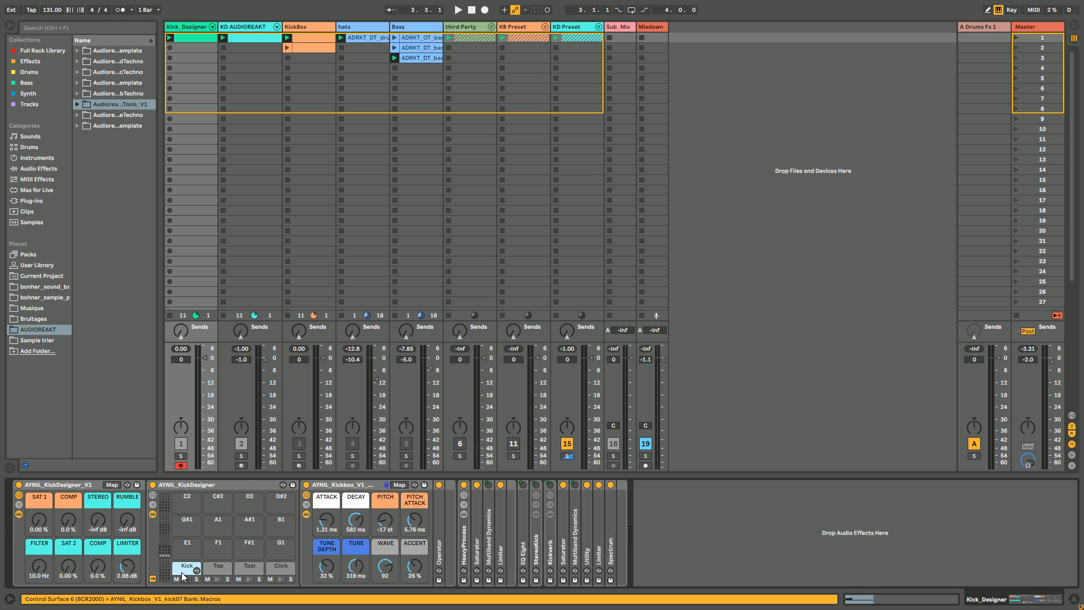
pyautogui.click(217, 572)
pyautogui.click(272, 571)
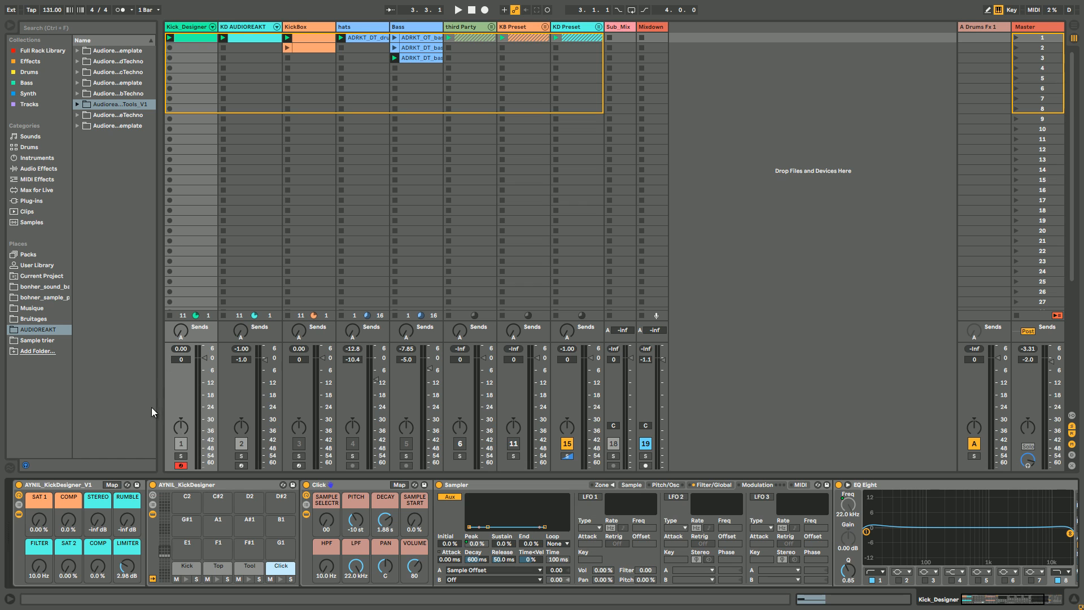
# - Solo the Kick_Designer track and audition its drum rack pads by playing notes
pyautogui.click(182, 456)
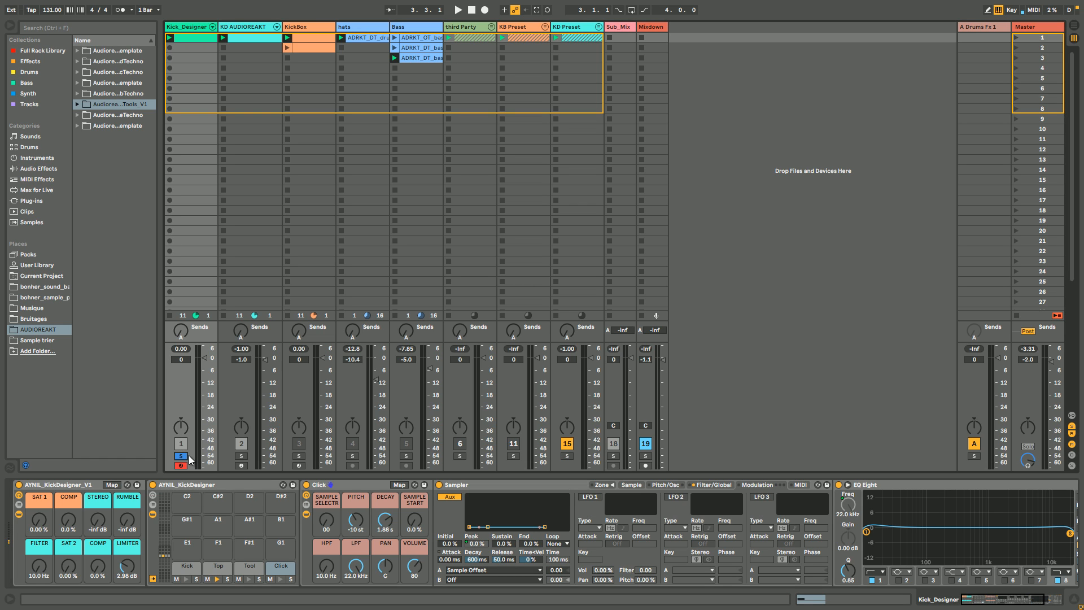
pyautogui.press('s')
pyautogui.press('e')
pyautogui.press('a')
pyautogui.press('w')
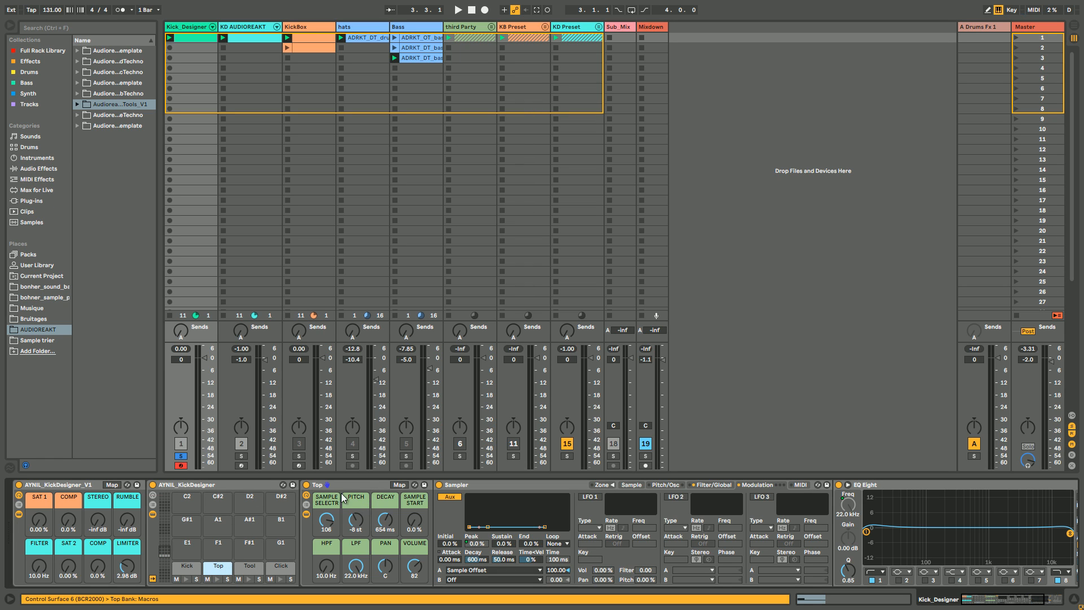
# - Browse the Tool and Click pads, return to the Top pad and show its Sampler's zone editor
pyautogui.click(249, 569)
pyautogui.click(283, 570)
pyautogui.click(225, 571)
pyautogui.click(612, 484)
pyautogui.click(612, 484)
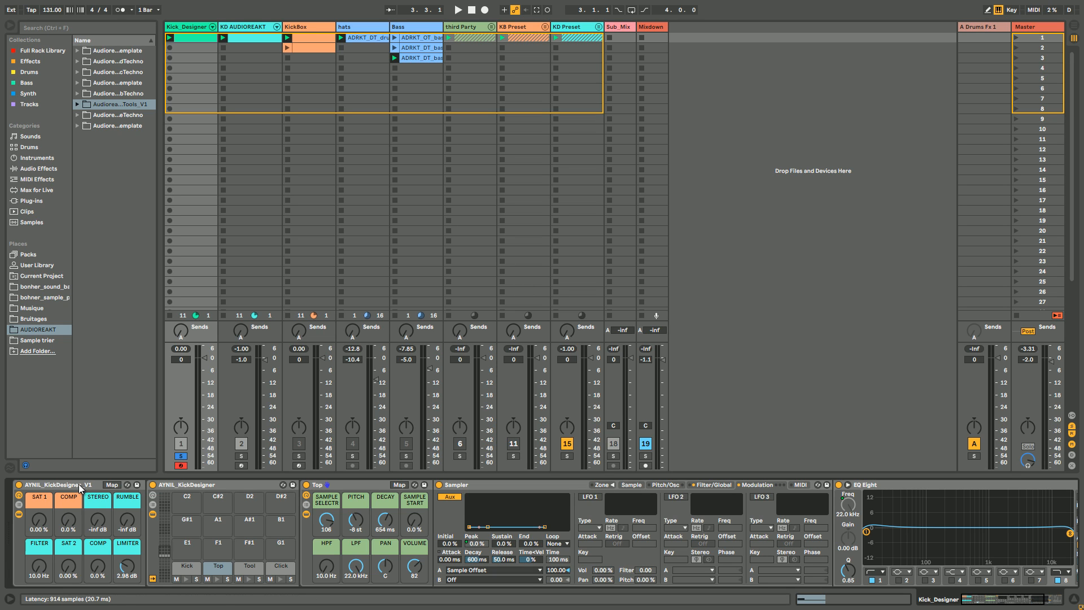
pyautogui.click(610, 485)
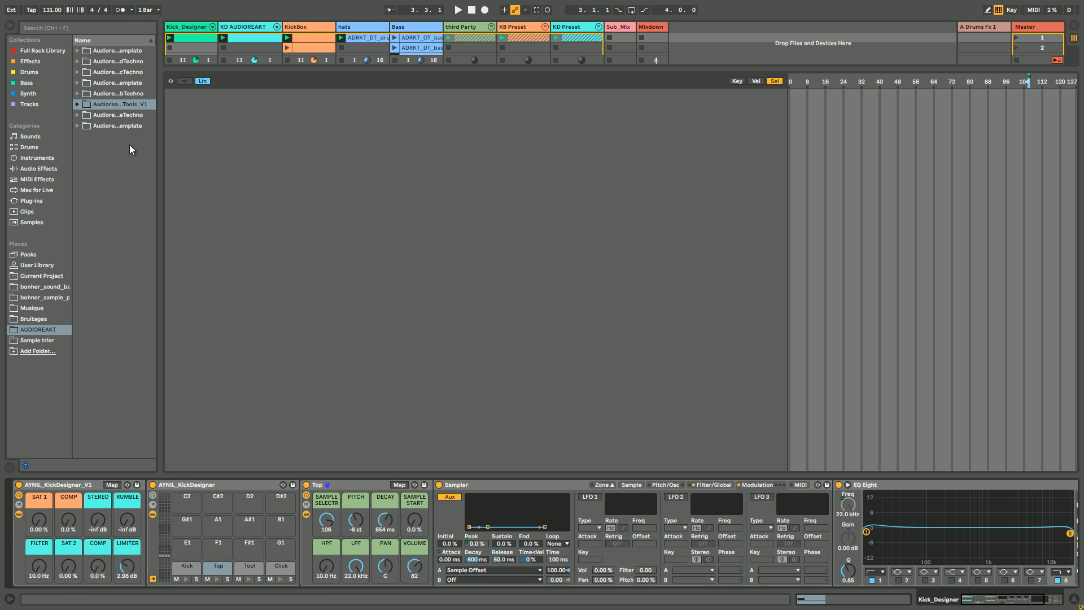
# - Expand the Audioreakt_KickDesigner_SampleTools_V1 folder and its Top subfolder, widening the browser to show the full names
pyautogui.click(78, 105)
pyautogui.moveTo(161, 114); pyautogui.dragTo(226, 122)
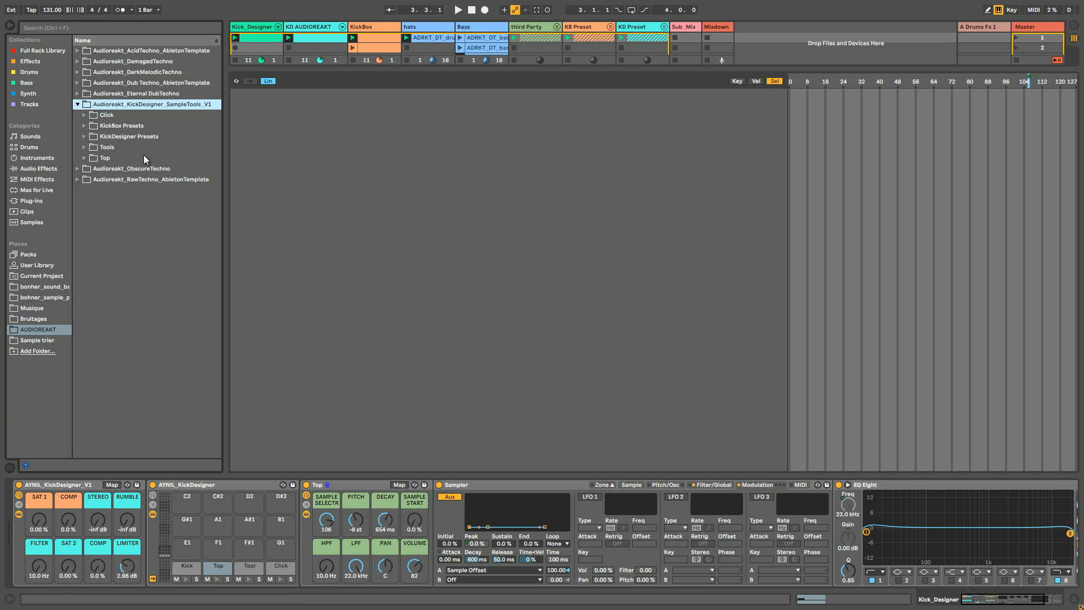
pyautogui.click(83, 158)
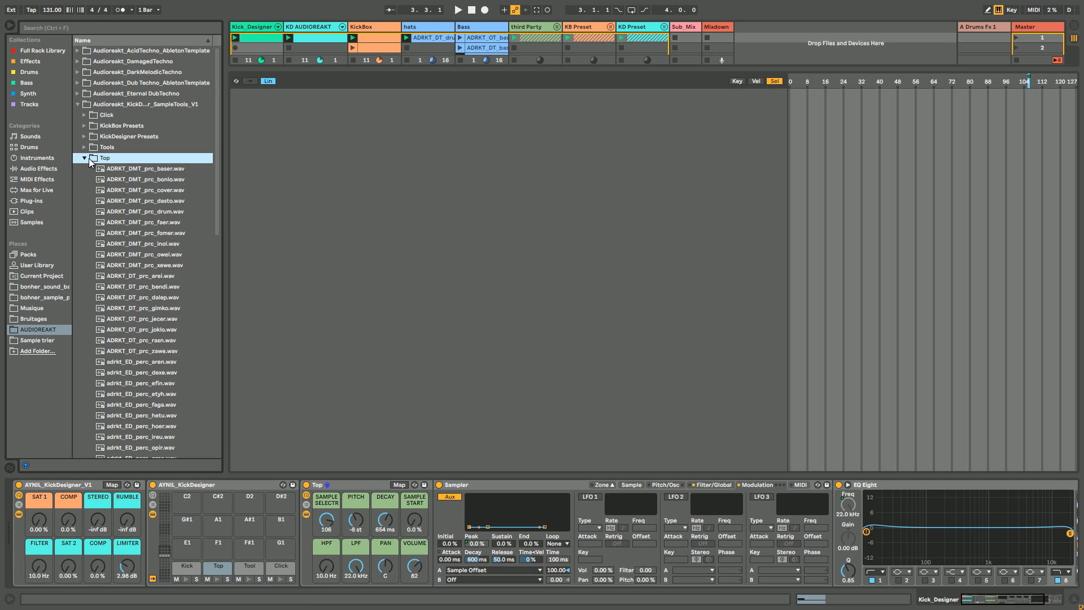
# - Load all samples from the Top folder into the Top pad's Sampler and distribute their selector ranges equally
pyautogui.scroll(-8, 161, 332)
pyautogui.scroll(-8, 147, 409)
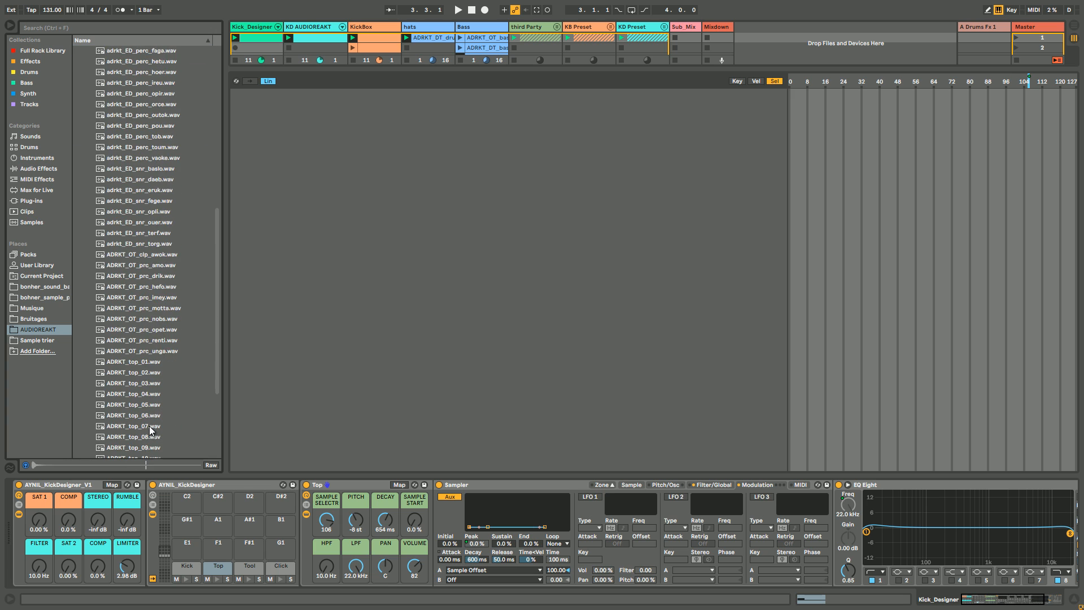
pyautogui.keyDown('shift'); pyautogui.click(146, 433); pyautogui.keyUp('shift')
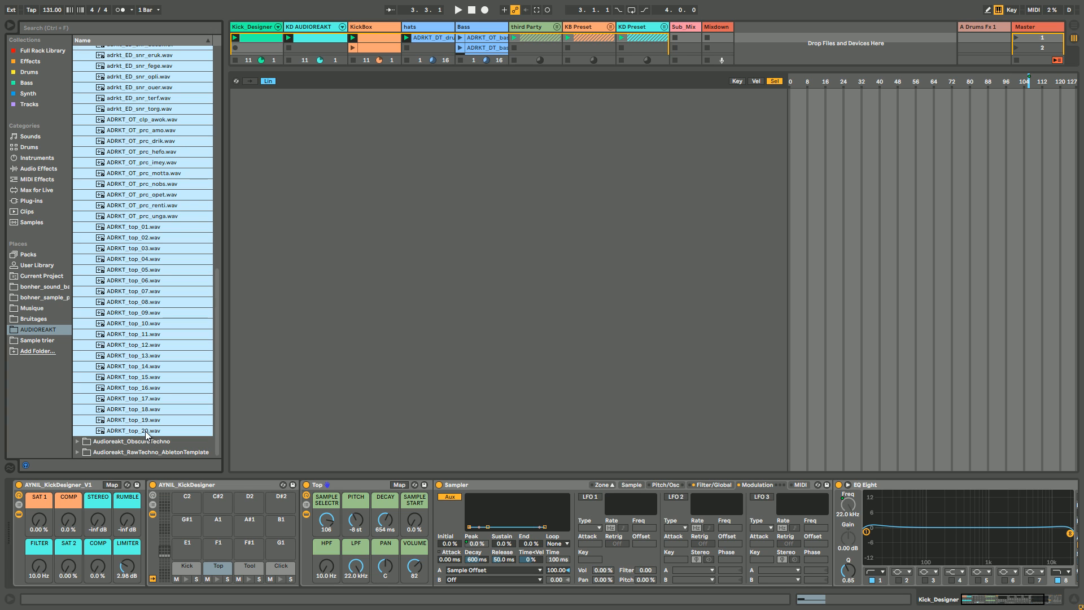
pyautogui.scroll(10, 146, 433)
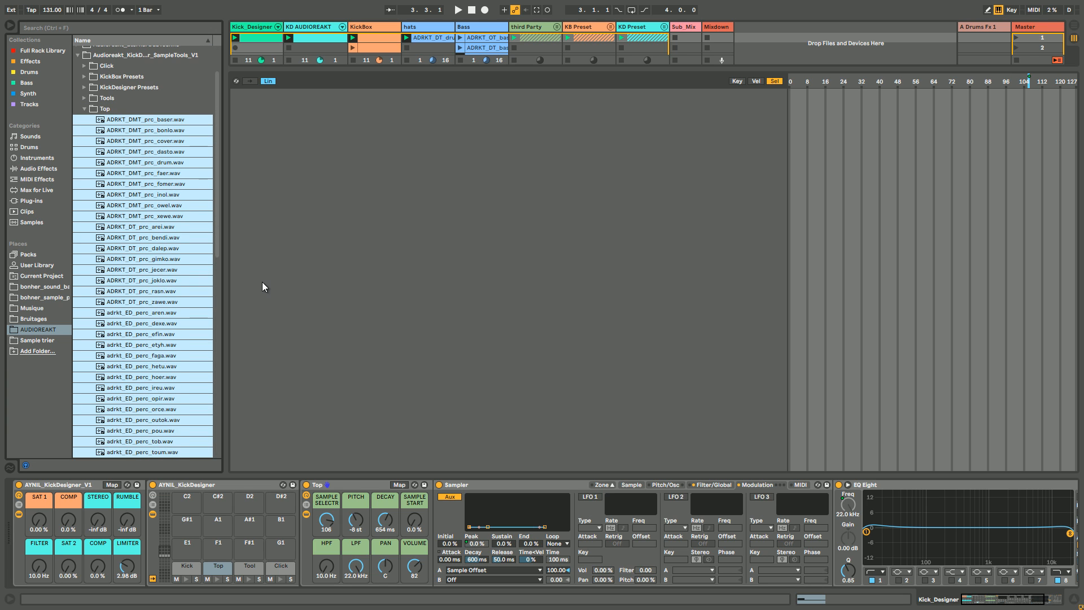
pyautogui.moveTo(134, 127); pyautogui.dragTo(455, 123)
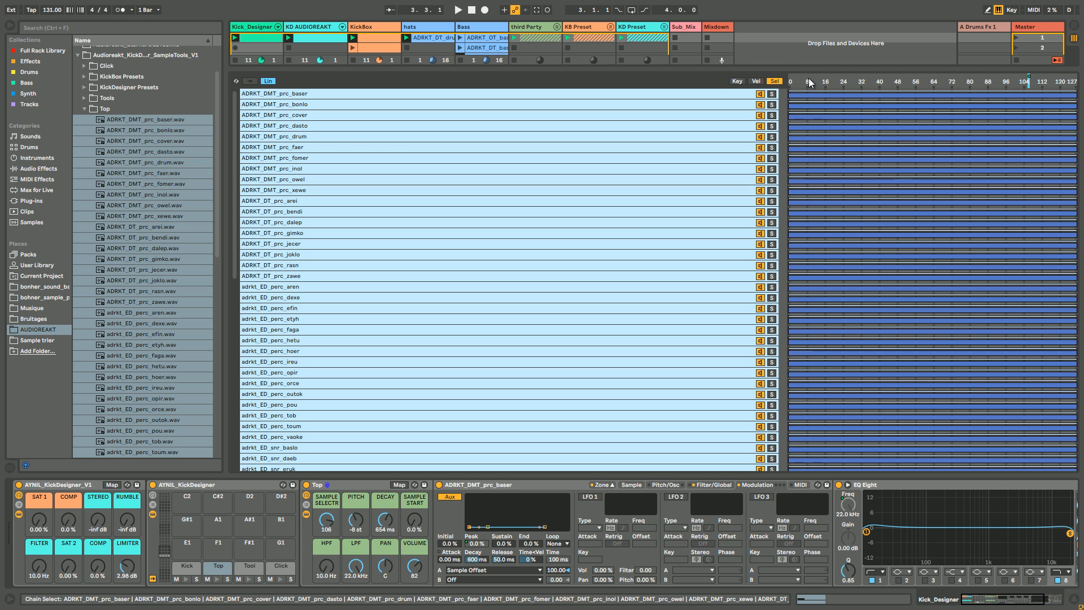
pyautogui.rightClick(809, 79)
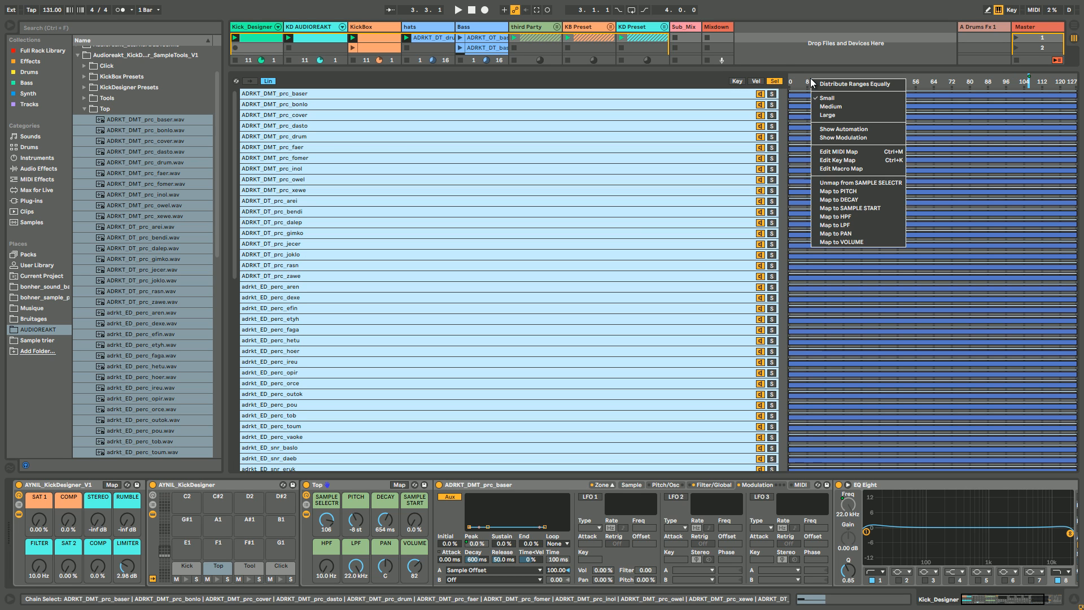
pyautogui.click(847, 84)
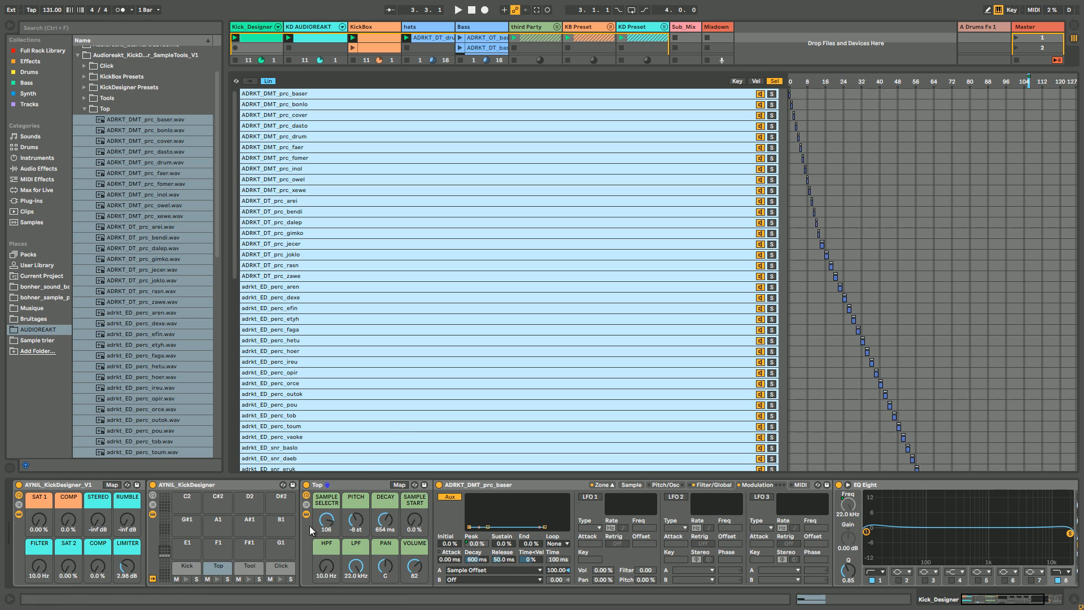
# - Test the Top rack's SAMPLE SELECTR macro, leaving it at 106, and set DECAY to 3.44 s
pyautogui.moveTo(331, 523); pyautogui.dragTo(332, 525)
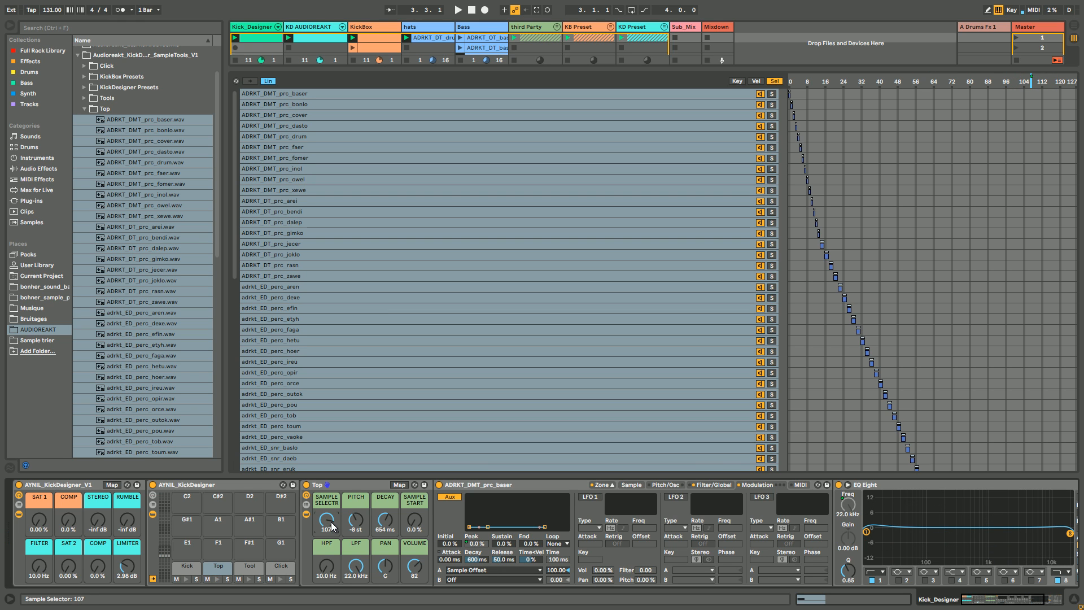
pyautogui.moveTo(332, 527); pyautogui.dragTo(389, 523)
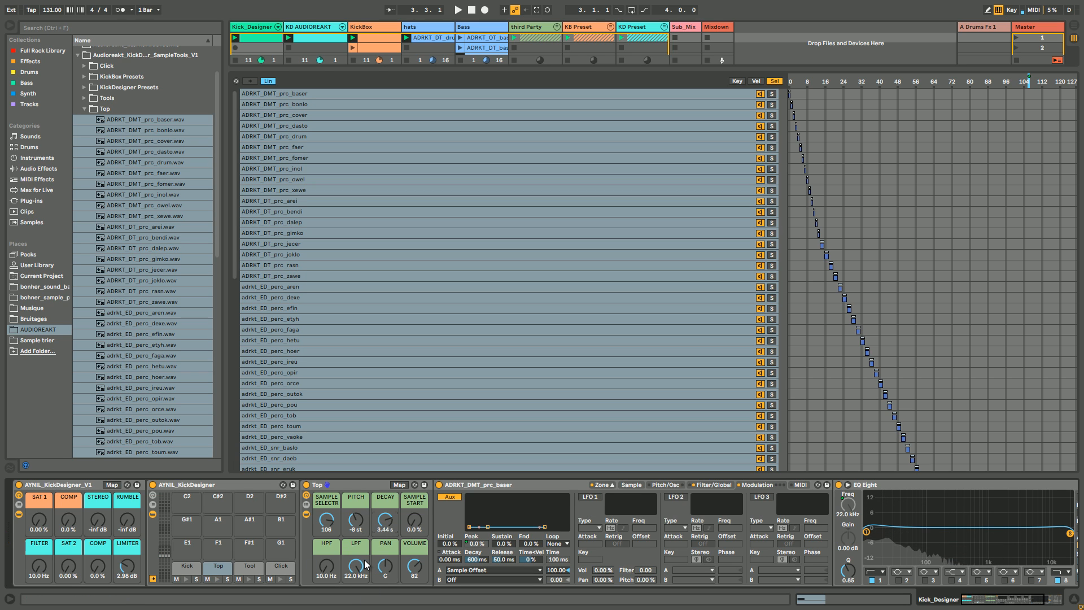
pyautogui.click(88, 109)
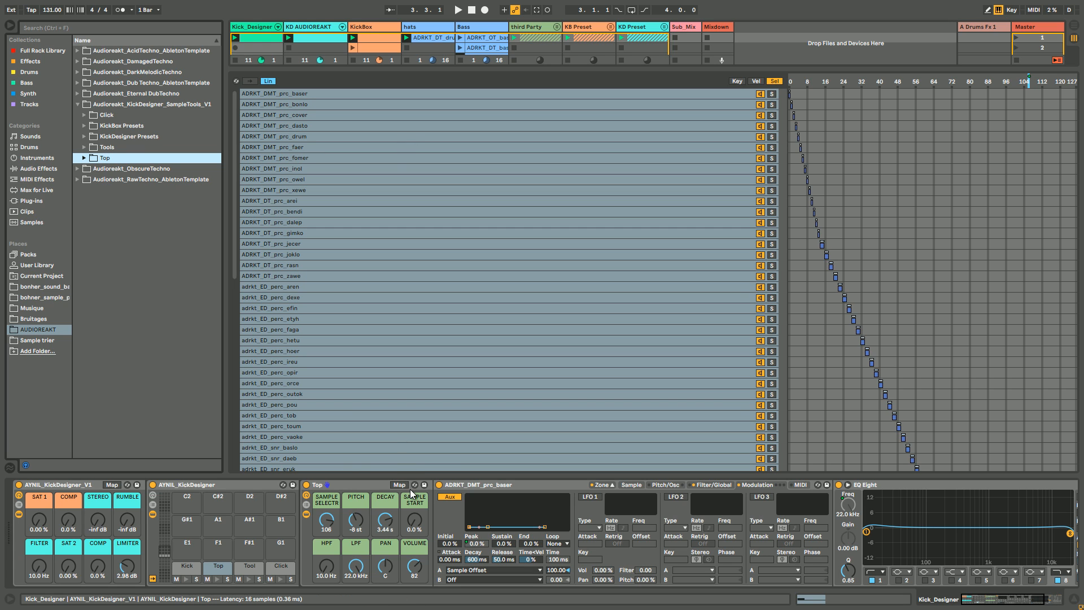
# - Load all samples from the Tools folder into the Tool pad's Sampler and distribute their selector ranges equally
pyautogui.click(243, 568)
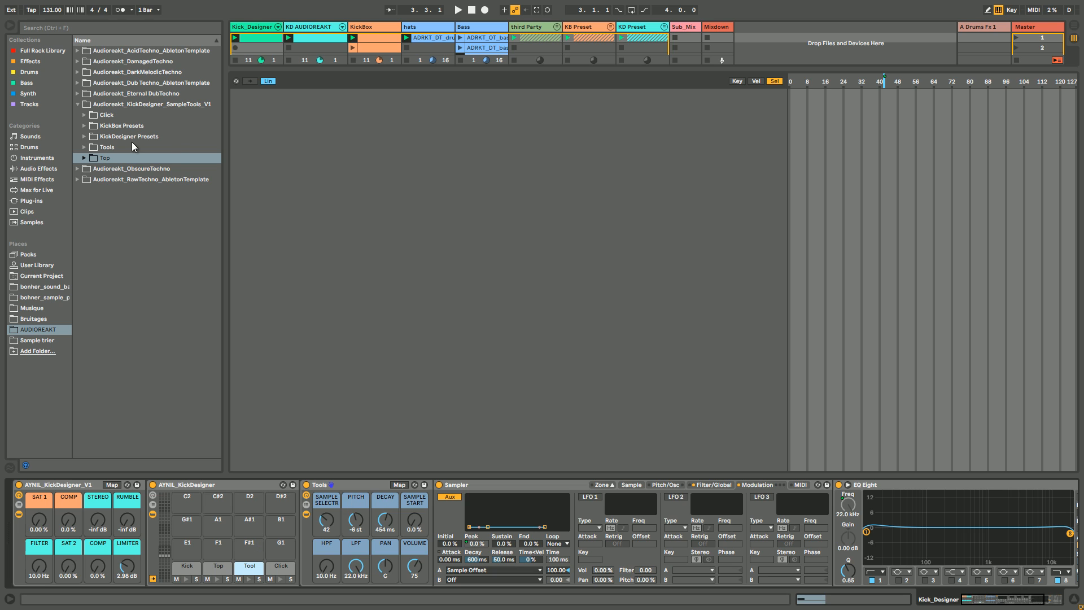
pyautogui.click(82, 146)
pyautogui.scroll(-10, 152, 380)
pyautogui.scroll(-8, 157, 429)
pyautogui.keyDown('shift'); pyautogui.click(138, 422); pyautogui.keyUp('shift')
pyautogui.moveTo(137, 422); pyautogui.dragTo(498, 322)
pyautogui.rightClick(811, 79)
pyautogui.click(835, 91)
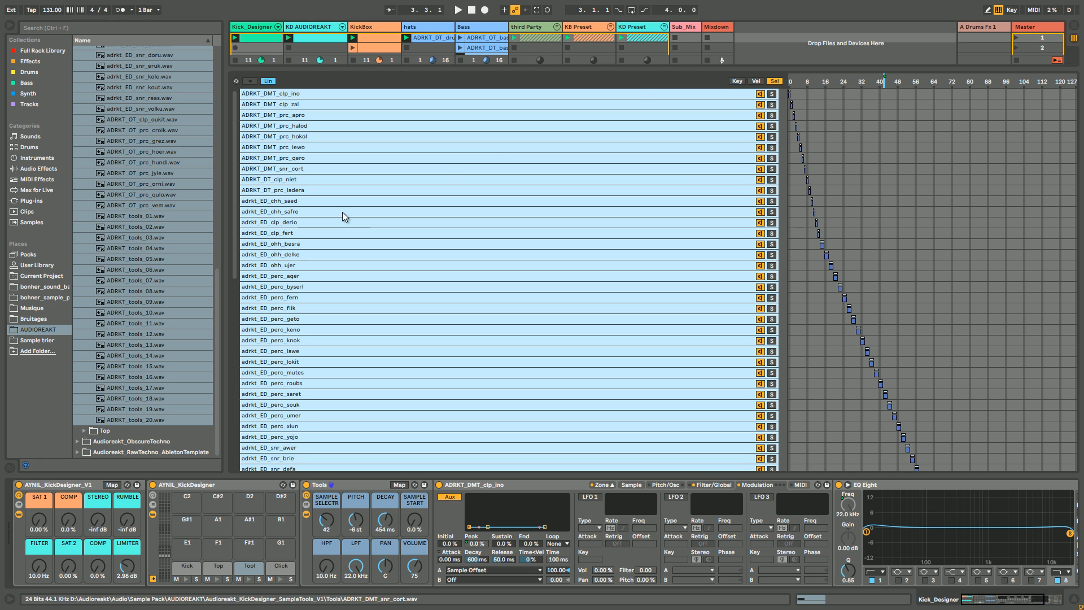
# - Select the Click pad, collapse the Tools sample folder and expand the Click folder in KickDesigner_SampleTools_V1
pyautogui.click(281, 565)
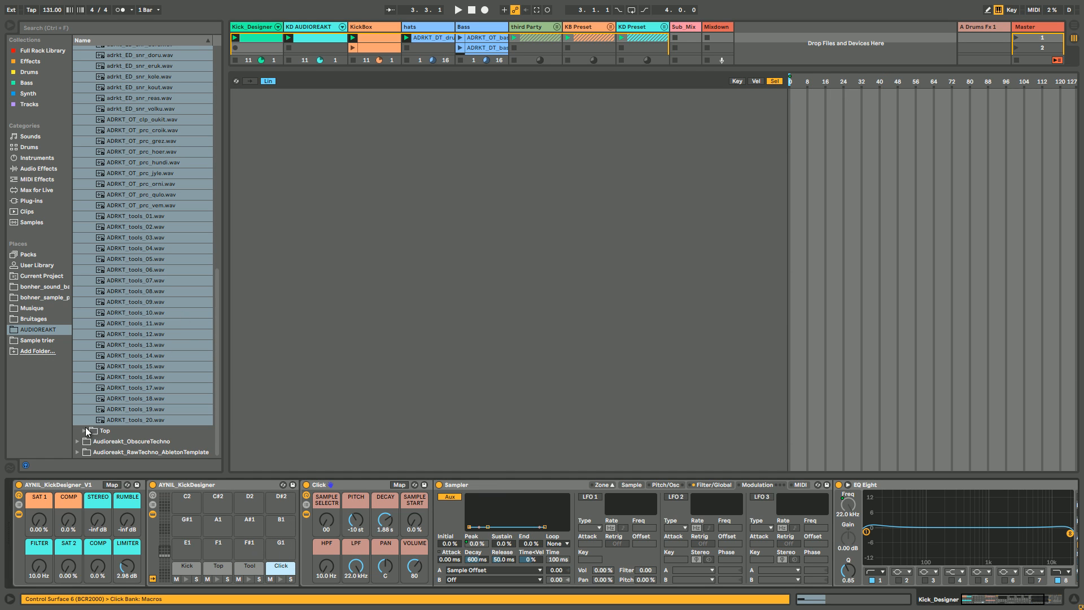
pyautogui.scroll(4, 162, 203)
pyautogui.moveTo(217, 227); pyautogui.dragTo(231, 85)
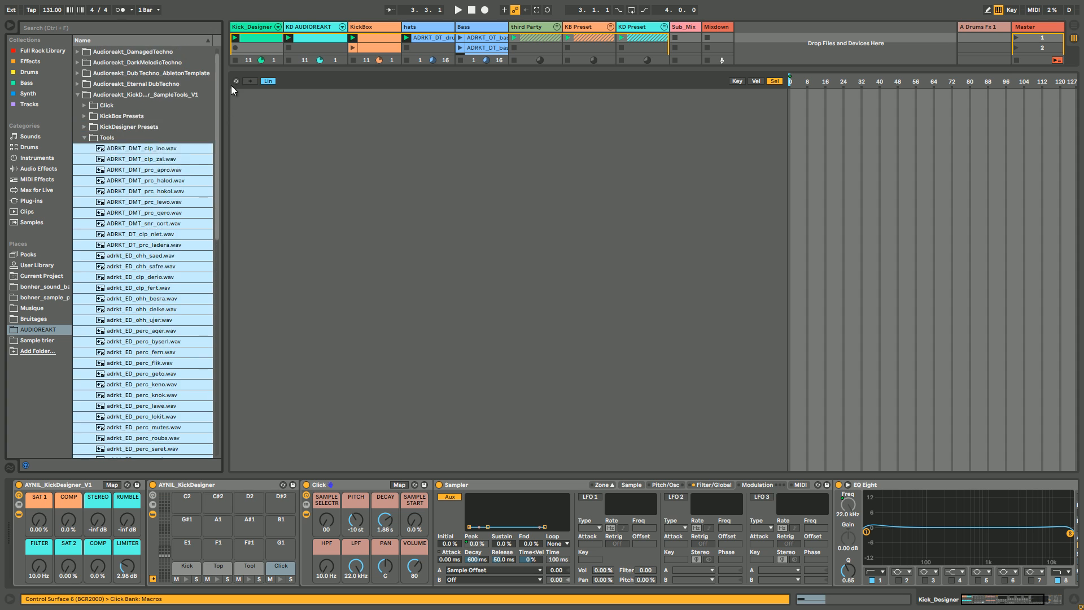
pyautogui.click(84, 146)
pyautogui.click(84, 115)
# - Load all samples from the Click folder into the Click pad's Sampler and distribute their selector ranges equally
pyautogui.click(114, 129)
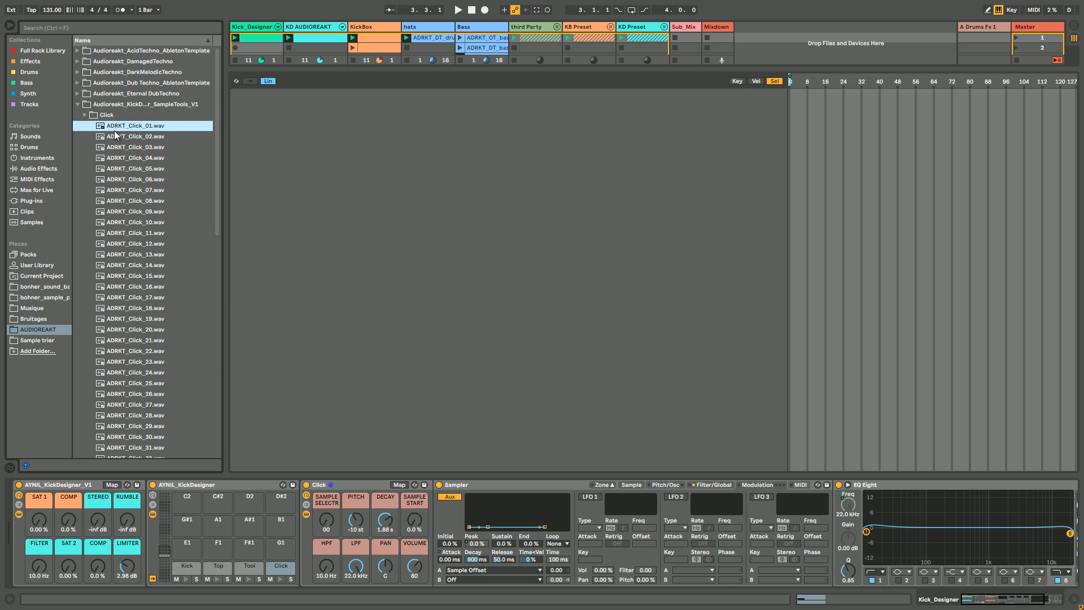
pyautogui.scroll(-15, 168, 276)
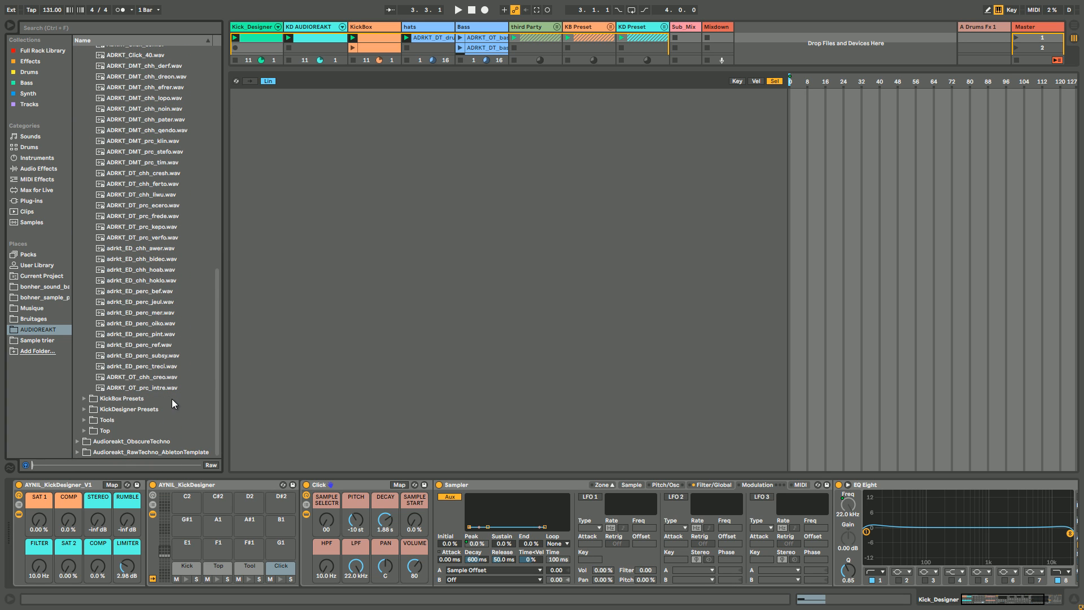
pyautogui.keyDown('shift'); pyautogui.click(161, 387); pyautogui.keyUp('shift')
pyautogui.moveTo(144, 388); pyautogui.dragTo(565, 288)
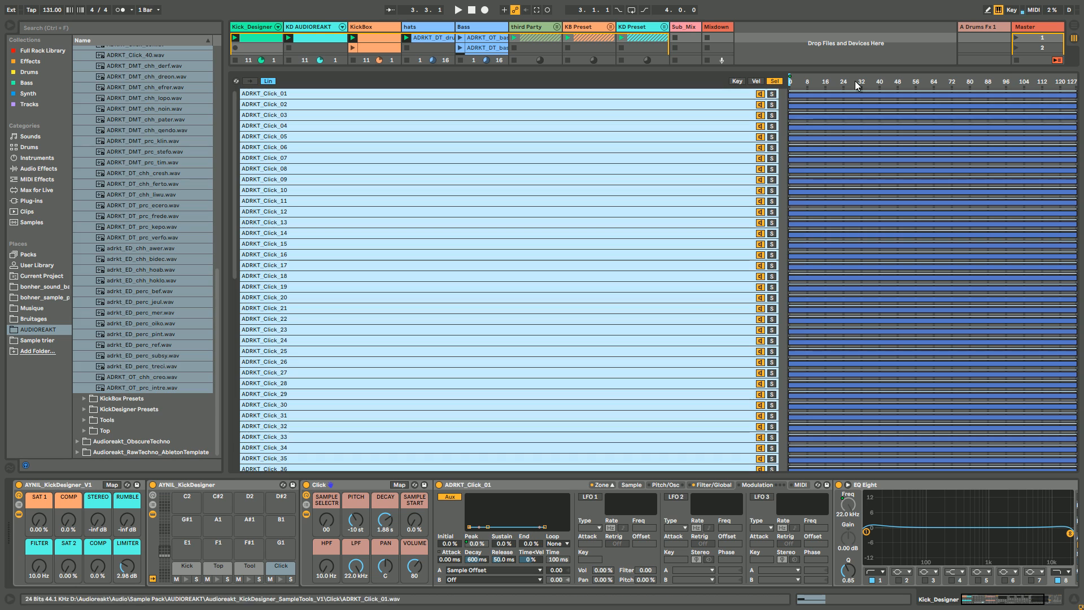
pyautogui.rightClick(819, 82)
pyautogui.click(868, 88)
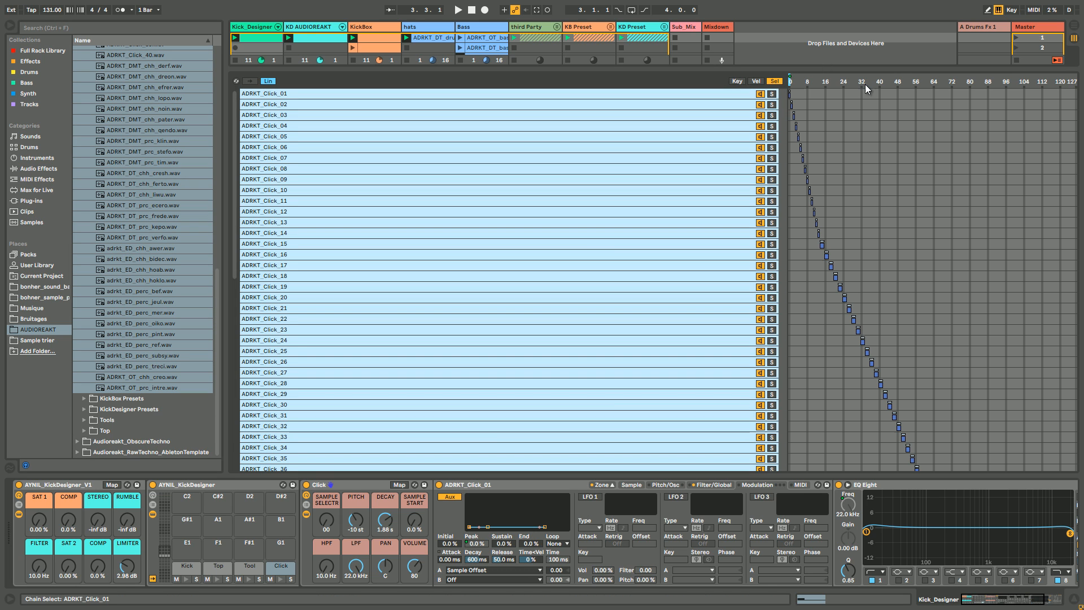
# - Test the Tools rack's SAMPLE SELECTR macro, leaving it at 46, and switch to the Click pad
pyautogui.click(215, 571)
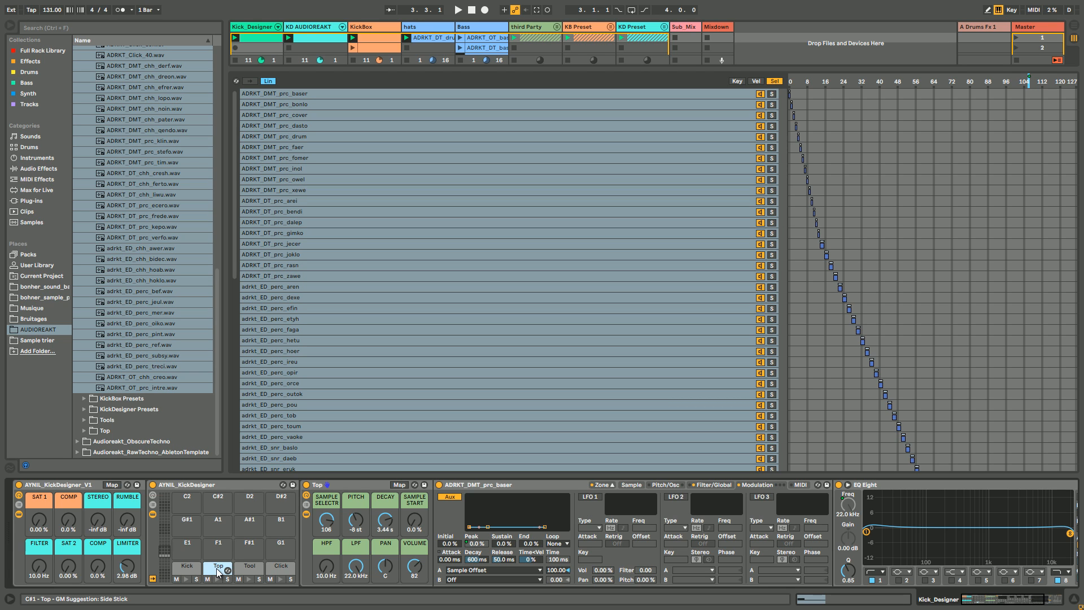
pyautogui.click(249, 567)
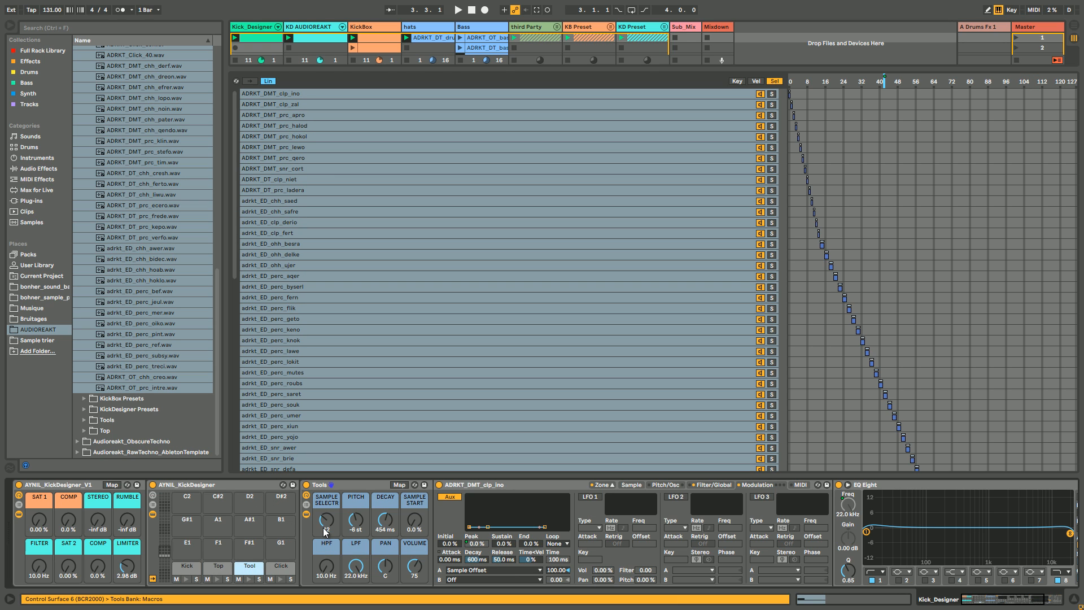
pyautogui.moveTo(320, 528); pyautogui.dragTo(321, 524)
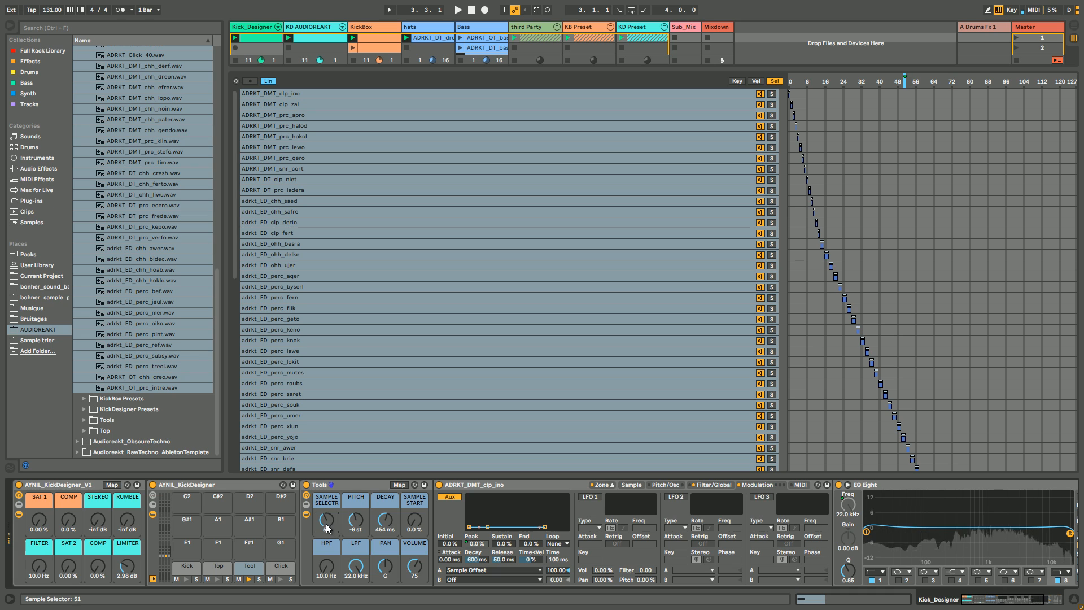
pyautogui.moveTo(327, 524); pyautogui.dragTo(327, 531)
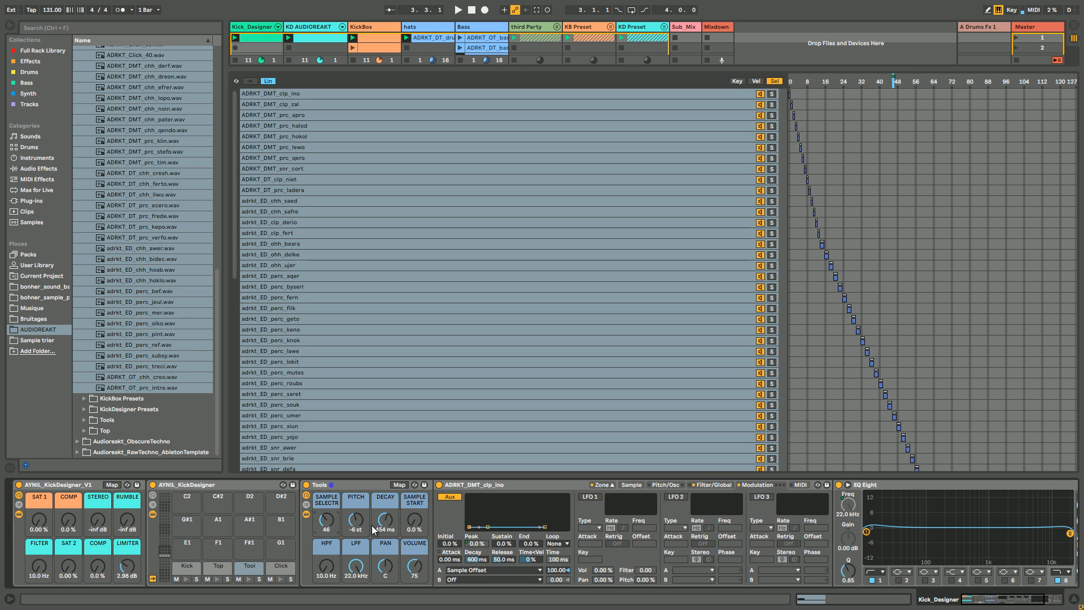
pyautogui.click(282, 574)
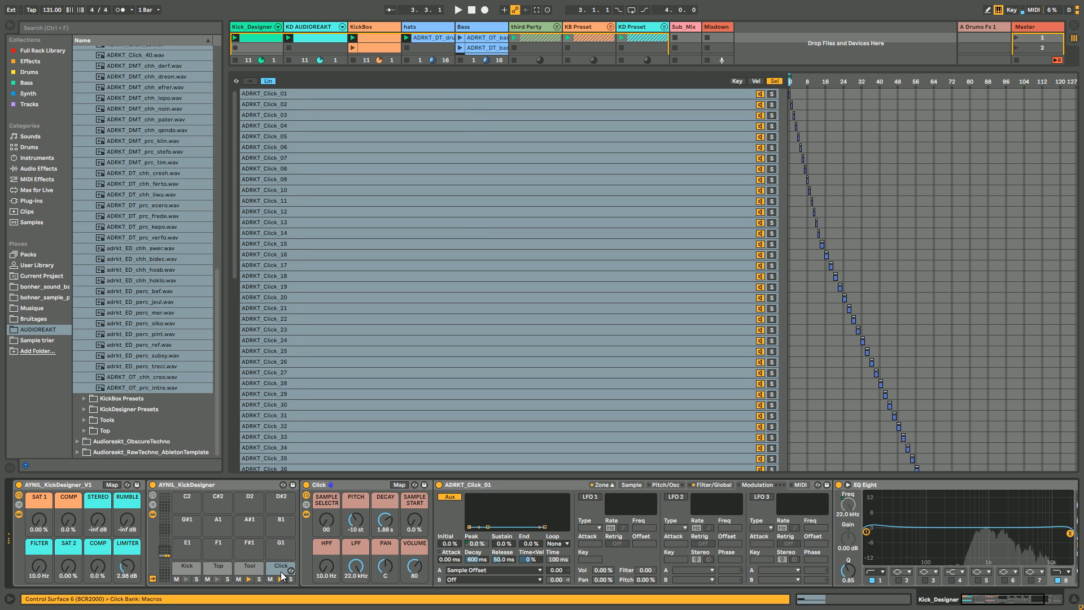
pyautogui.press('Up')
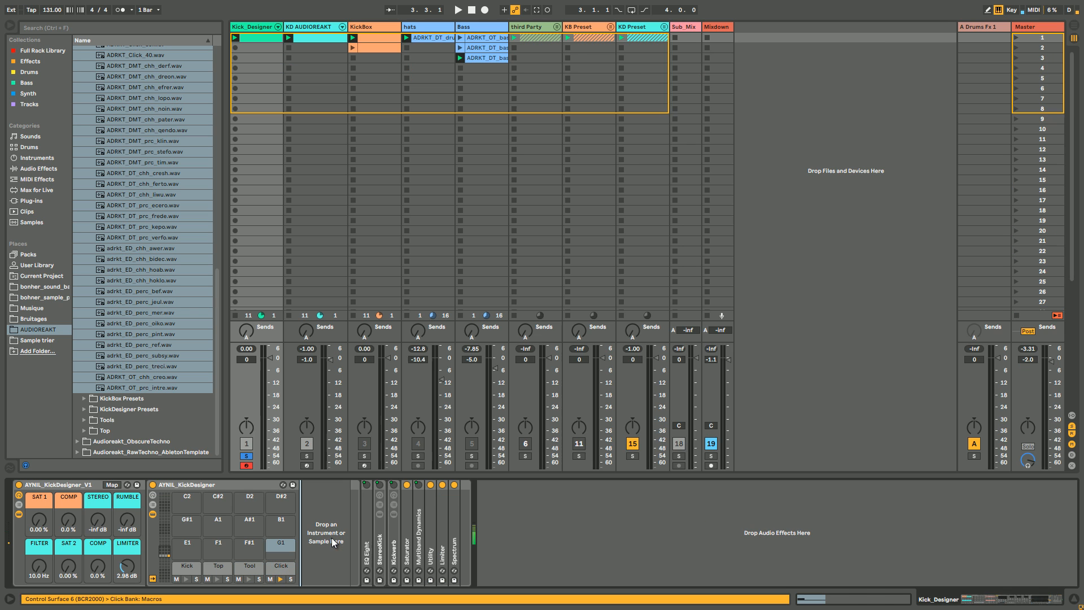
pyautogui.press('Down')
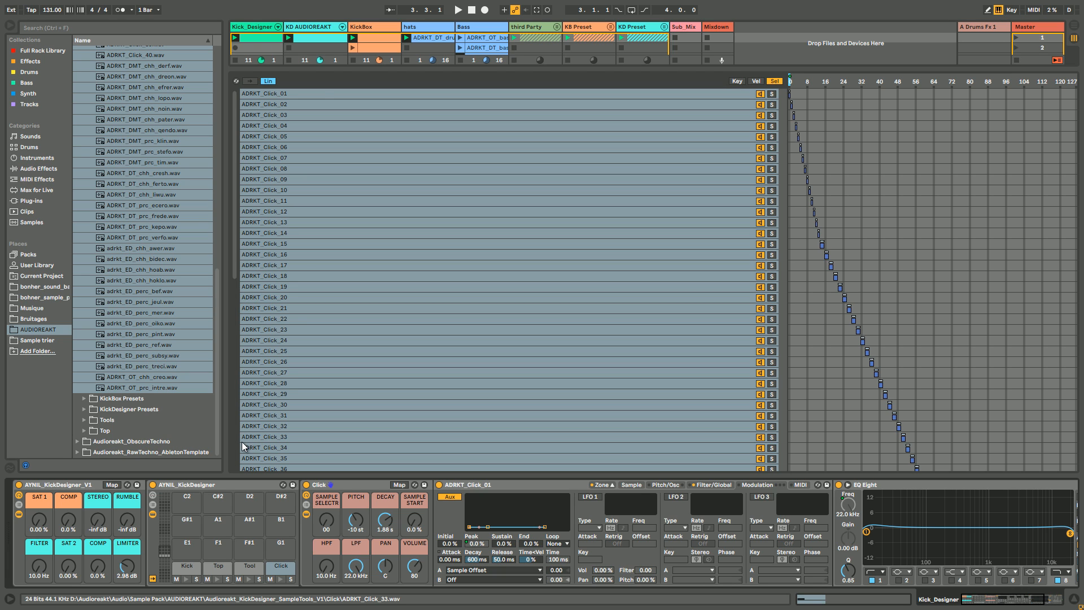
# - View the notes of the Kick_Designer clip, return to the track's devices and start playback
pyautogui.doubleClick(267, 42)
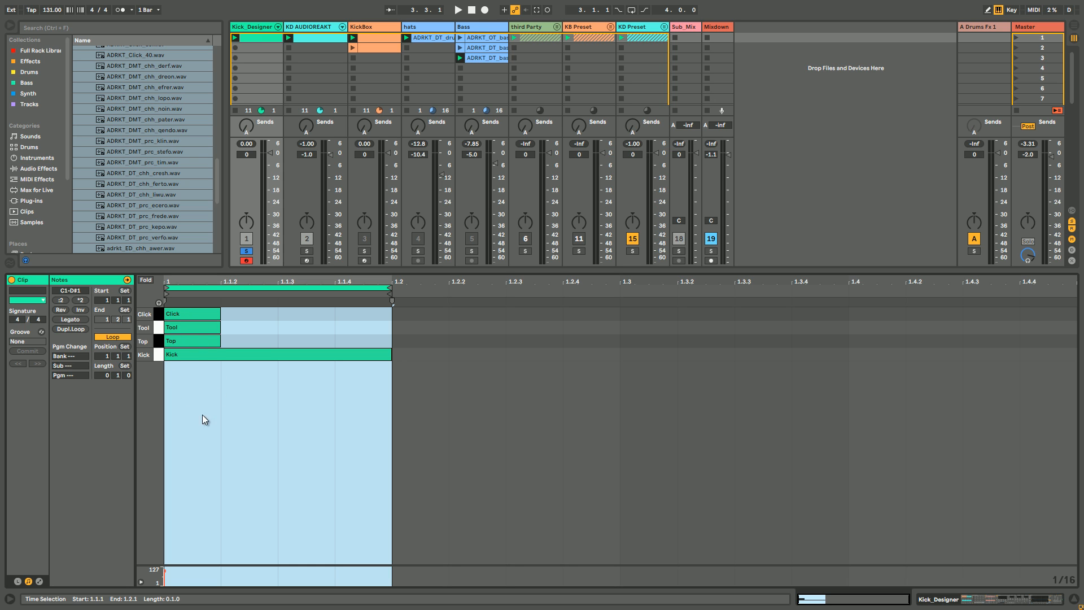
pyautogui.click(256, 29)
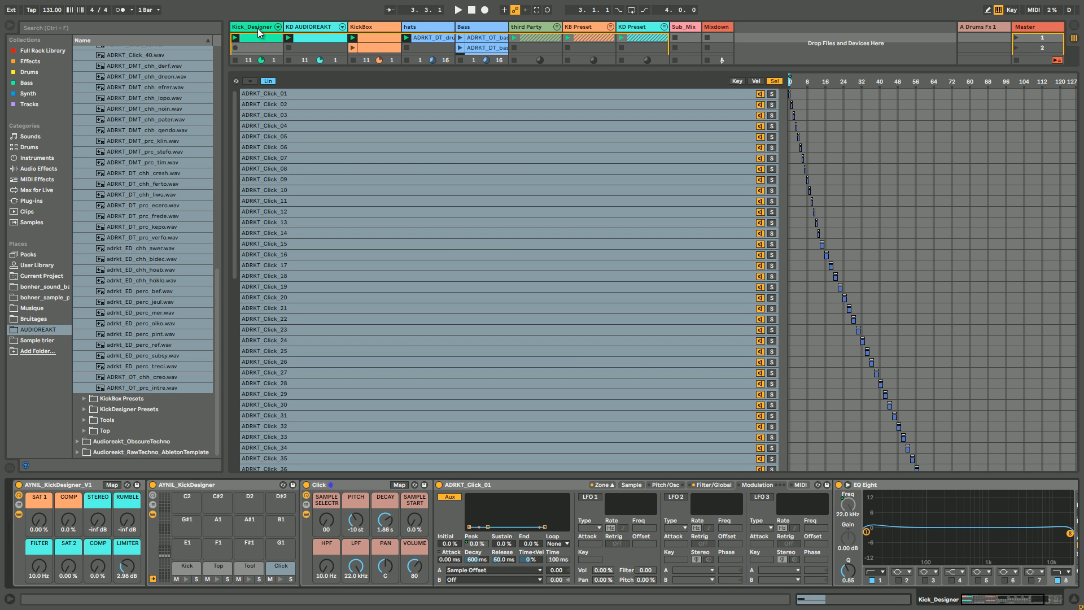
pyautogui.press('space')
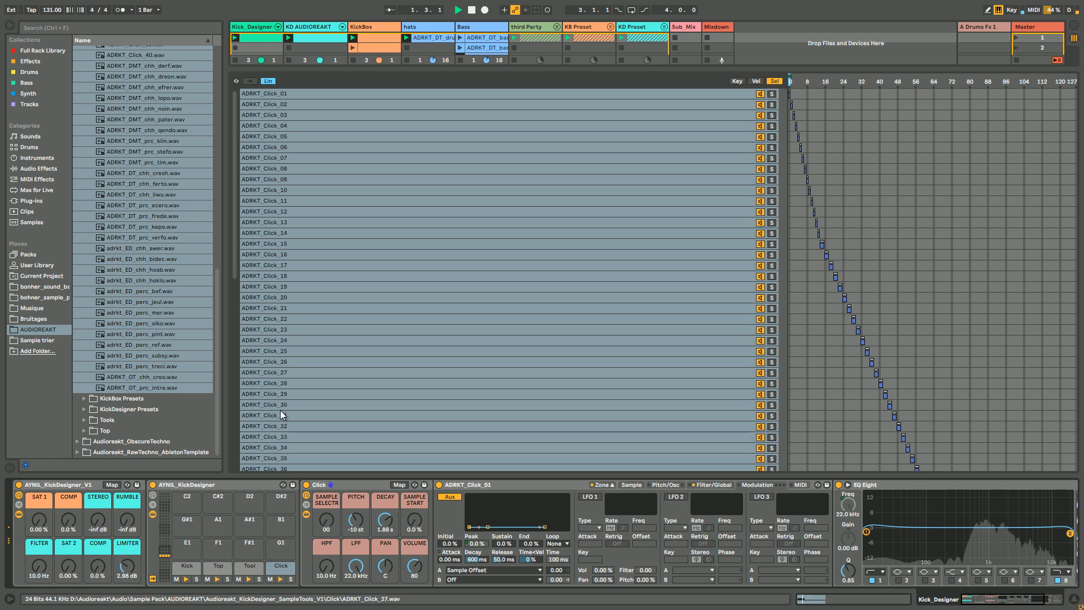
# - Set SAMPLE SELECTR, PITCH and DECAY per pad: Top 101, -15 st, 456 ms; Tool 58, -1 st, 210 ms; Click 51, +1 st, 1.22 s
pyautogui.click(225, 571)
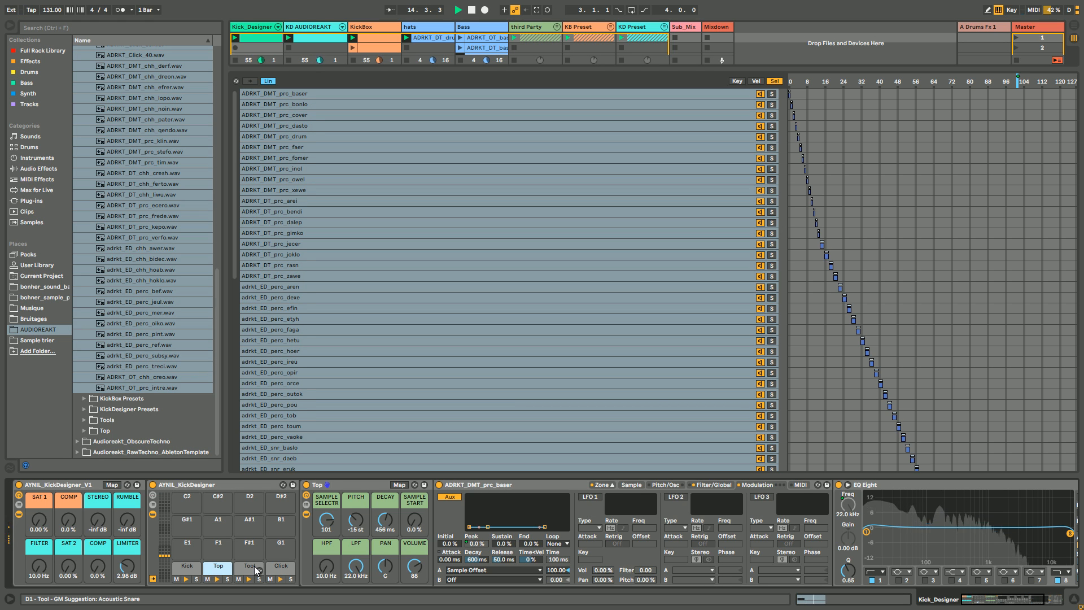
pyautogui.click(254, 566)
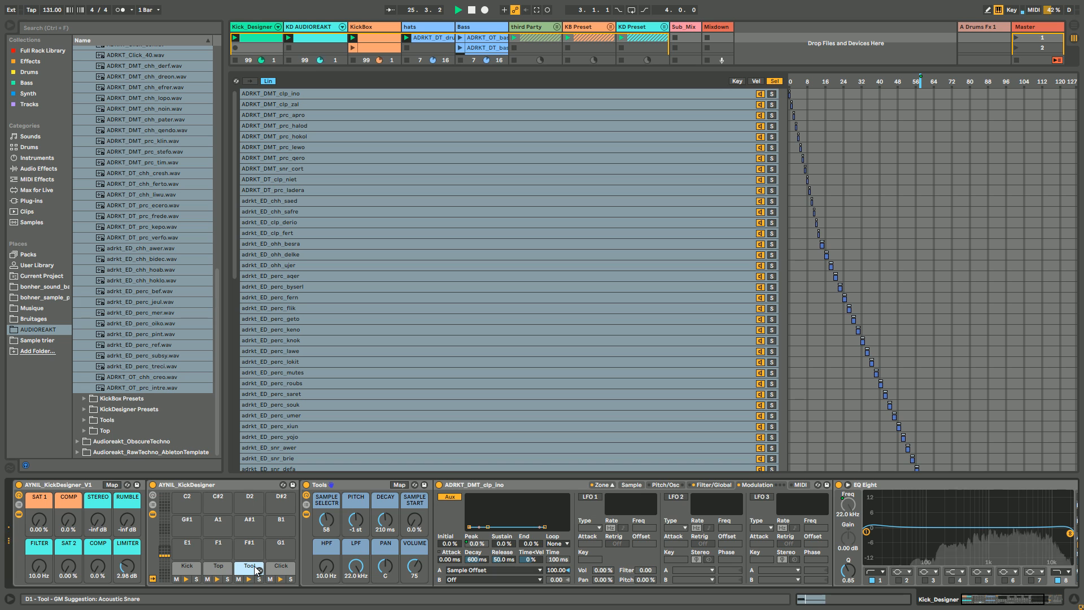
pyautogui.press('Right')
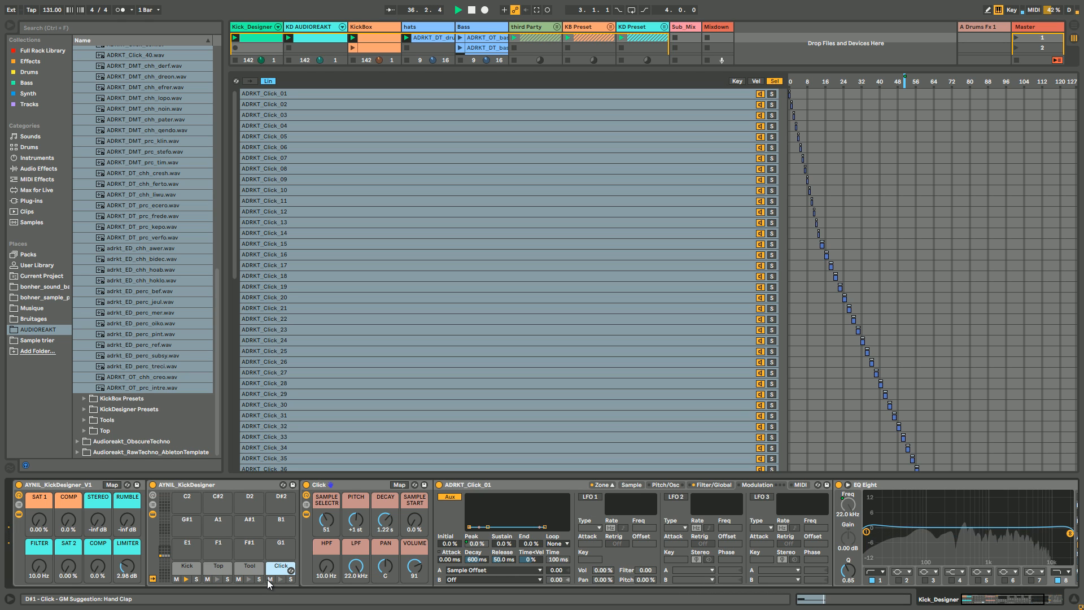
pyautogui.click(269, 579)
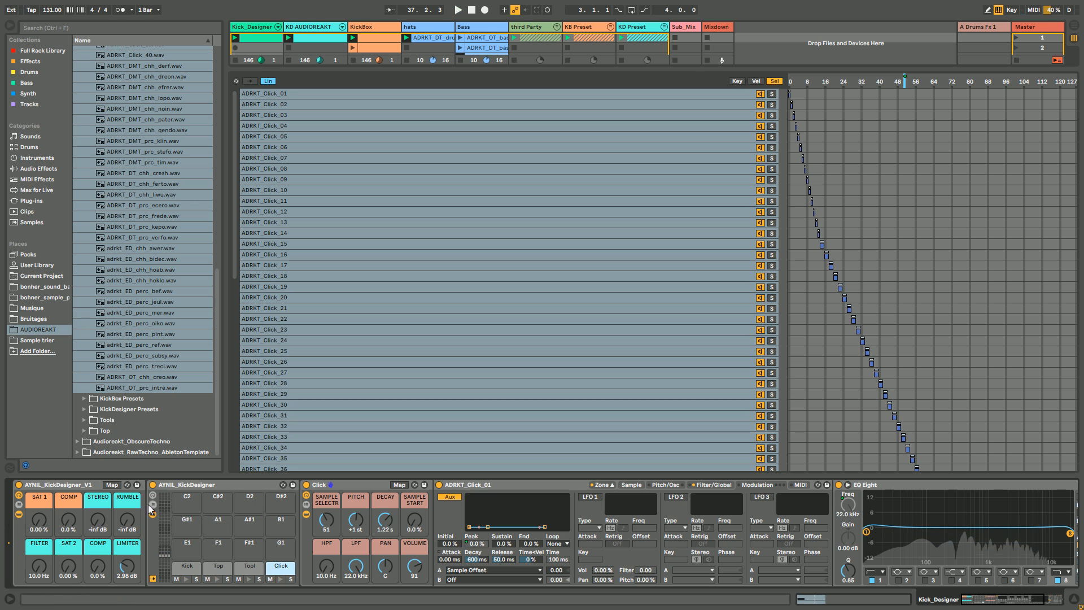
# - Reduce the KickDesigner rack to its macros, restore its device chain and show the Kick pad's devices
pyautogui.click(153, 515)
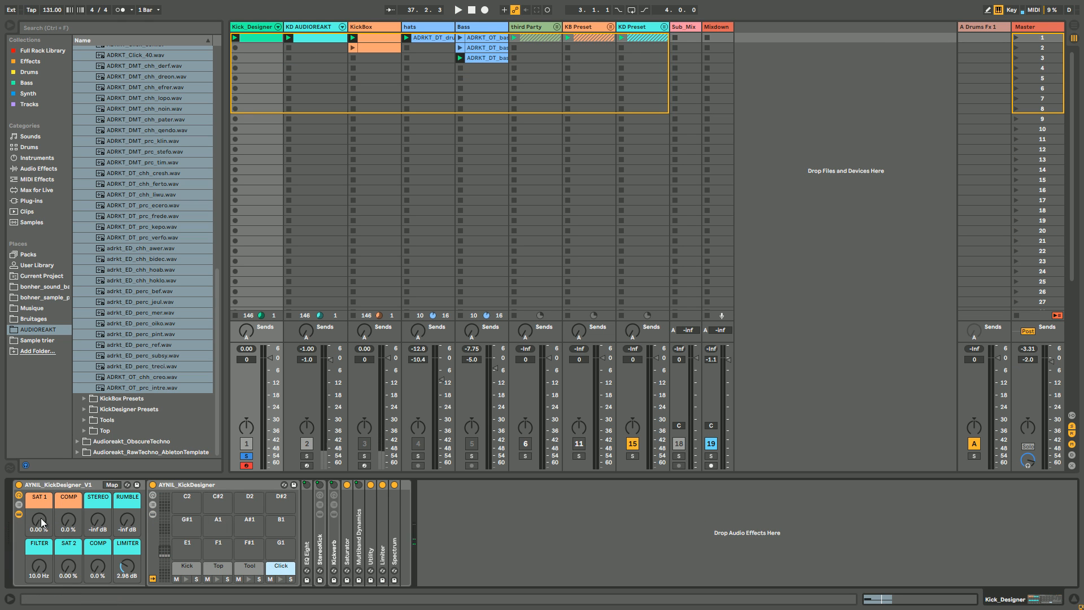
pyautogui.click(19, 514)
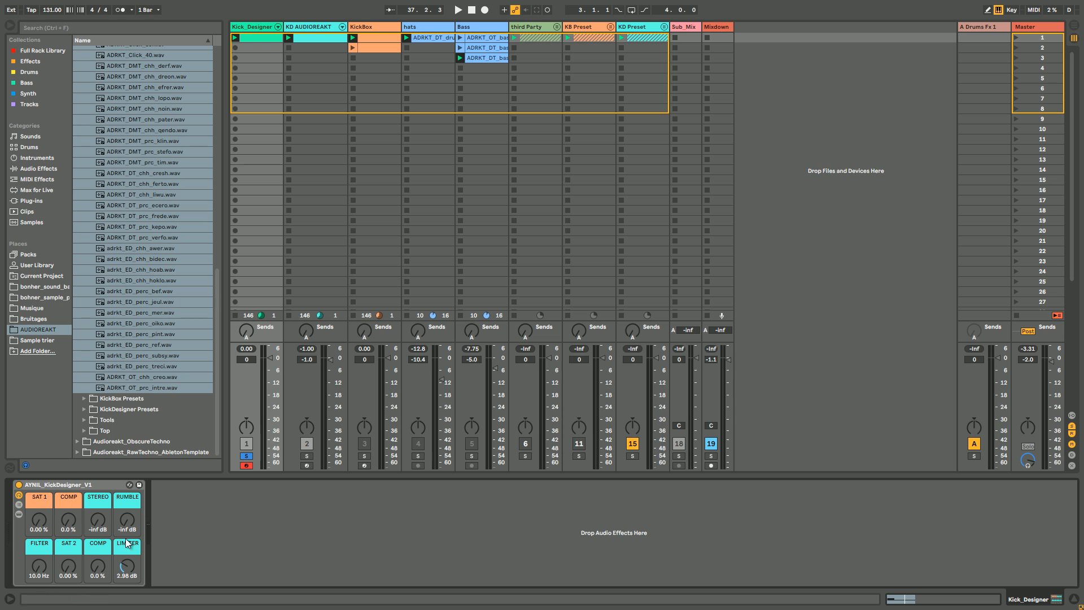
pyautogui.click(19, 514)
pyautogui.click(186, 568)
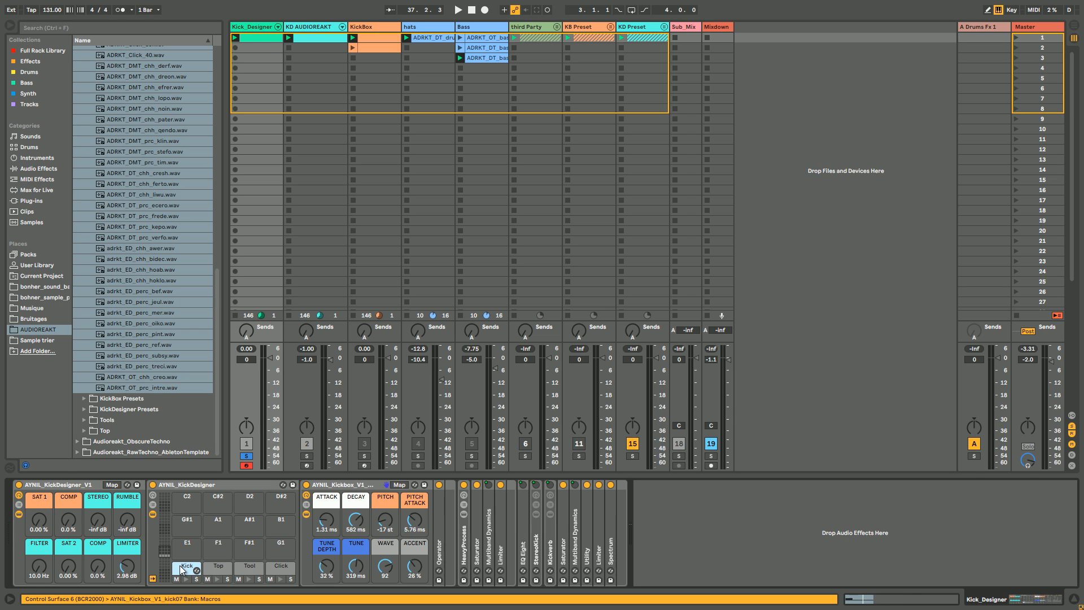
# - Unfold the HeavyProcess rack and its AYNIL_KickFat_V1 device for inspection and fold the rack again
pyautogui.click(440, 545)
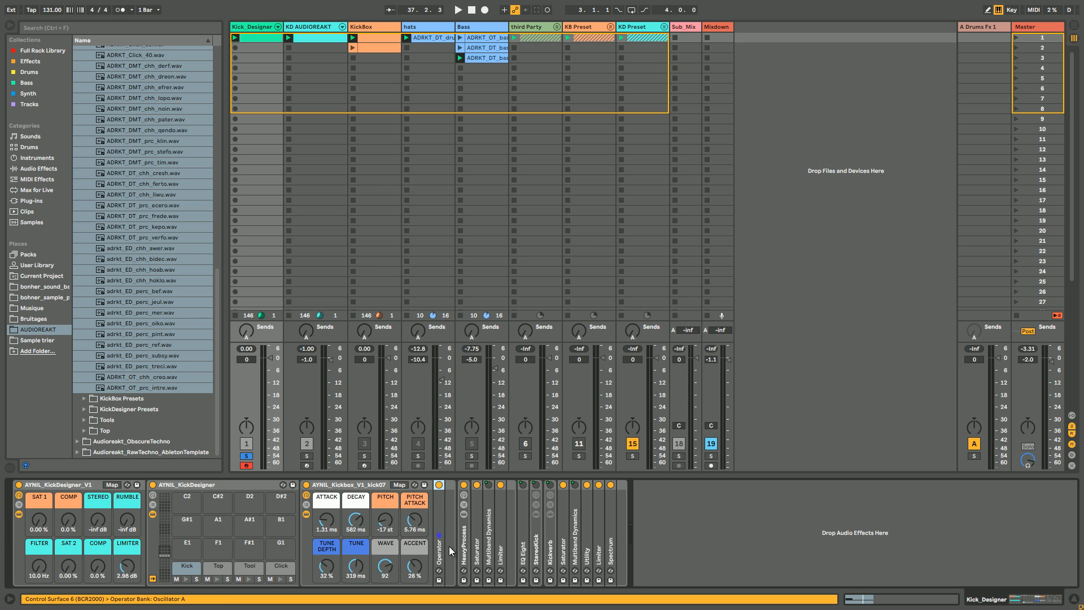
pyautogui.click(470, 543)
pyautogui.doubleClick(470, 544)
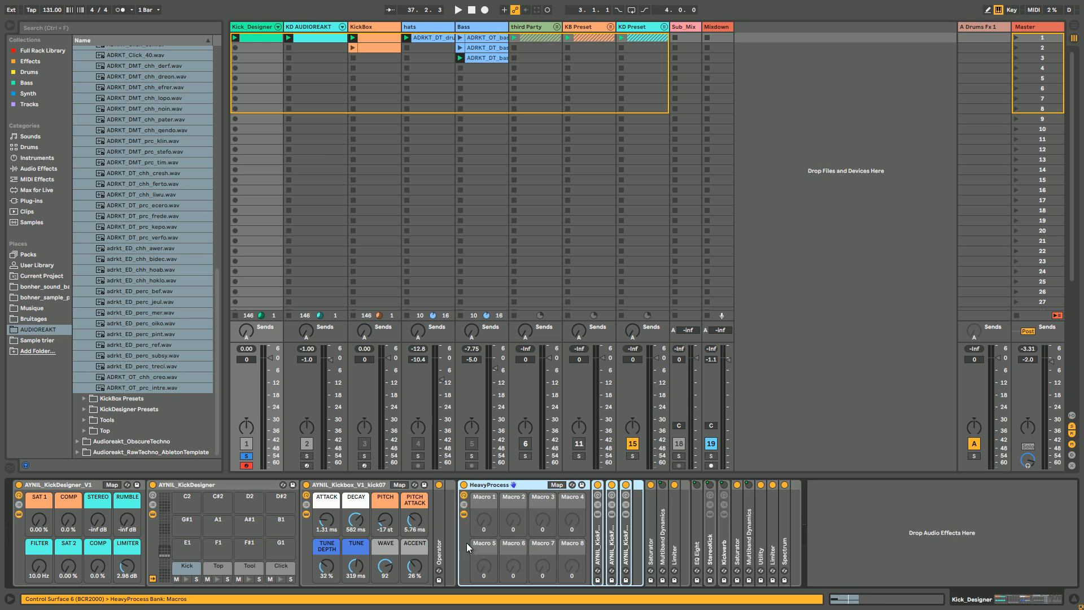
pyautogui.click(601, 546)
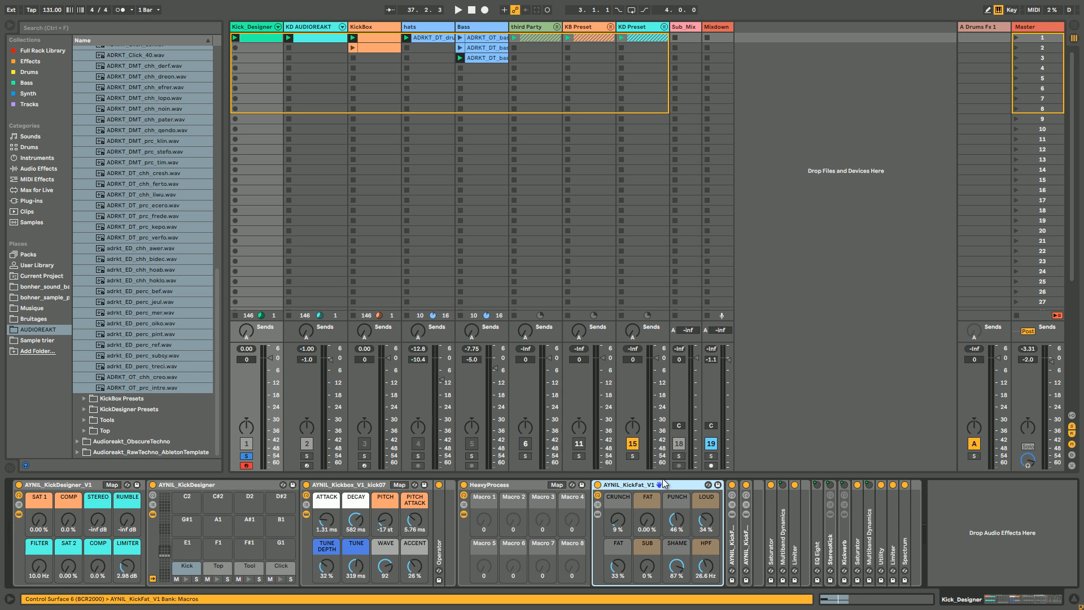
pyautogui.doubleClick(481, 486)
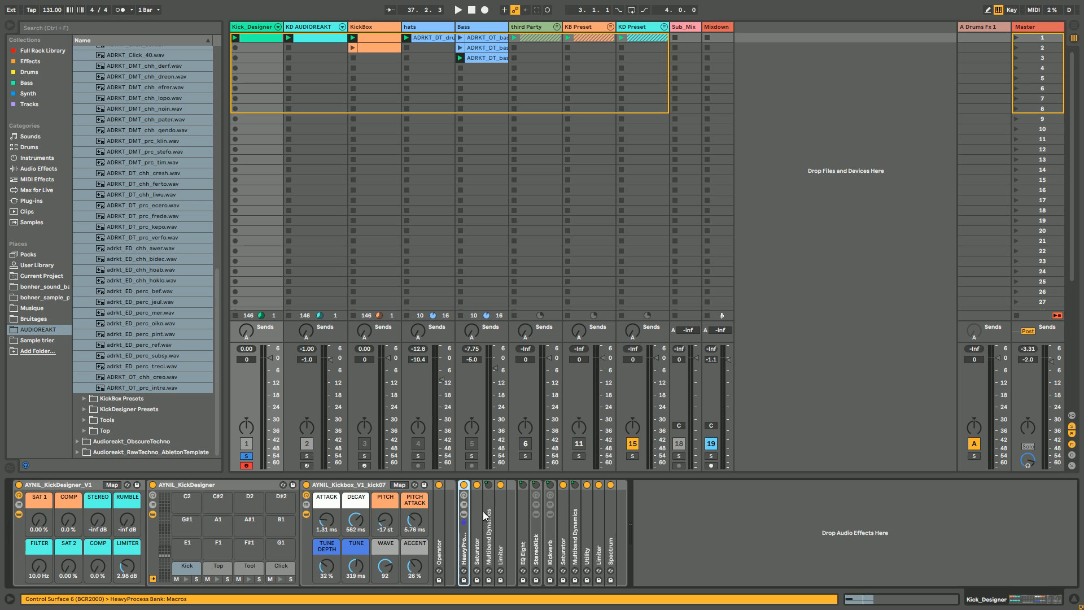
# - Inspect the Kick chain's Saturator, Multiband Dynamics and Limiter one by one, folding each again
pyautogui.doubleClick(481, 535)
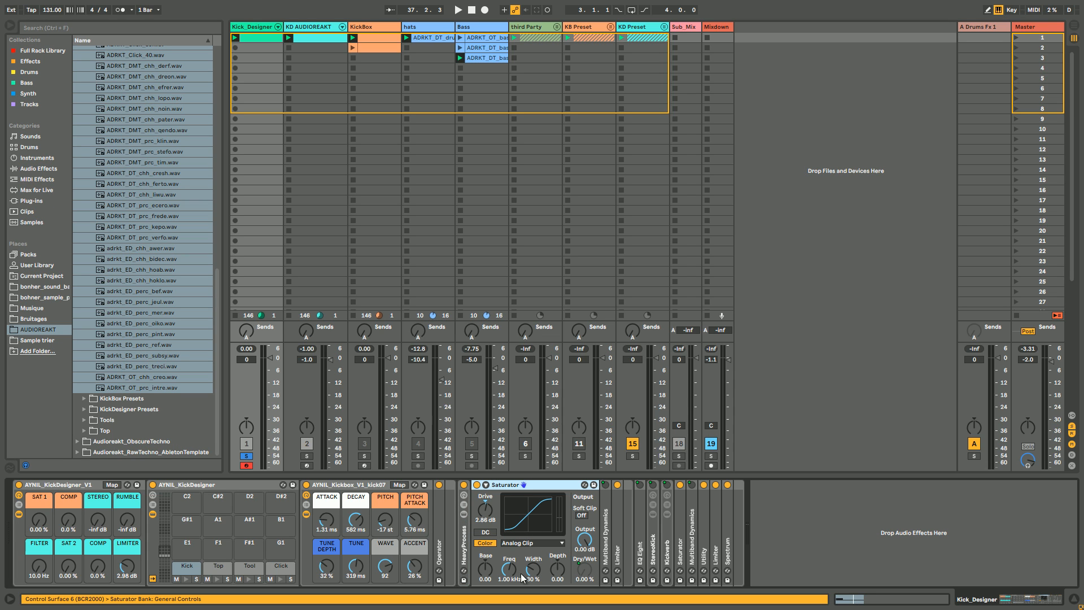
pyautogui.click(608, 556)
pyautogui.doubleClick(609, 552)
pyautogui.doubleClick(537, 484)
pyautogui.doubleClick(550, 486)
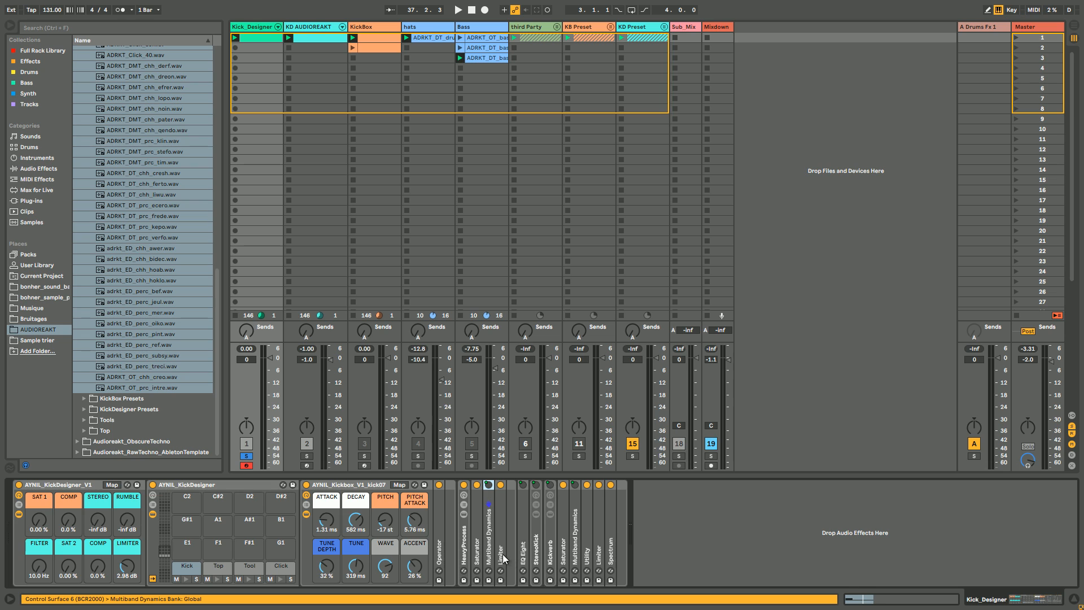
pyautogui.doubleClick(501, 557)
pyautogui.doubleClick(527, 485)
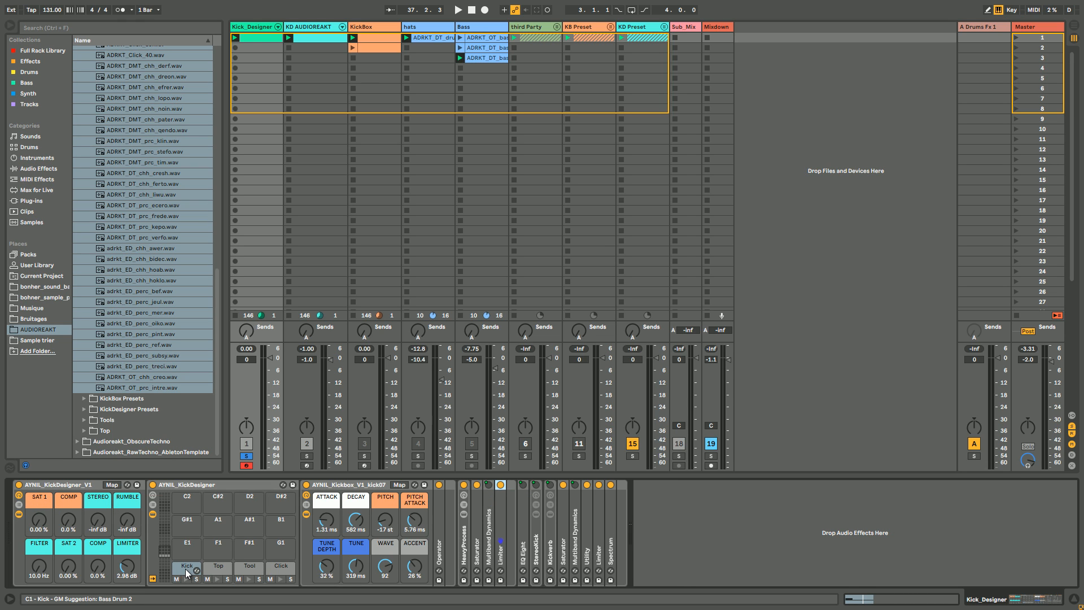
# - Show only the KickDesigner rack's macros and set SAT 1 to 46.5 %, the first COMP to 24 % and STEREO to -9.431 dB during playback
pyautogui.click(19, 514)
pyautogui.click(19, 513)
pyautogui.click(18, 513)
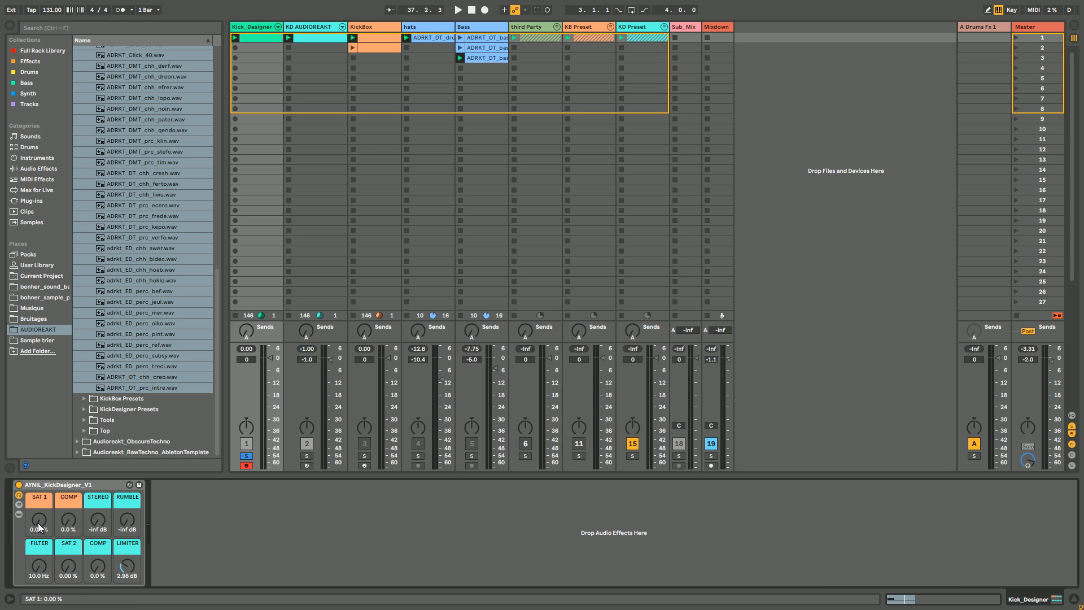
pyautogui.press('space')
pyautogui.moveTo(40, 523); pyautogui.dragTo(68, 527)
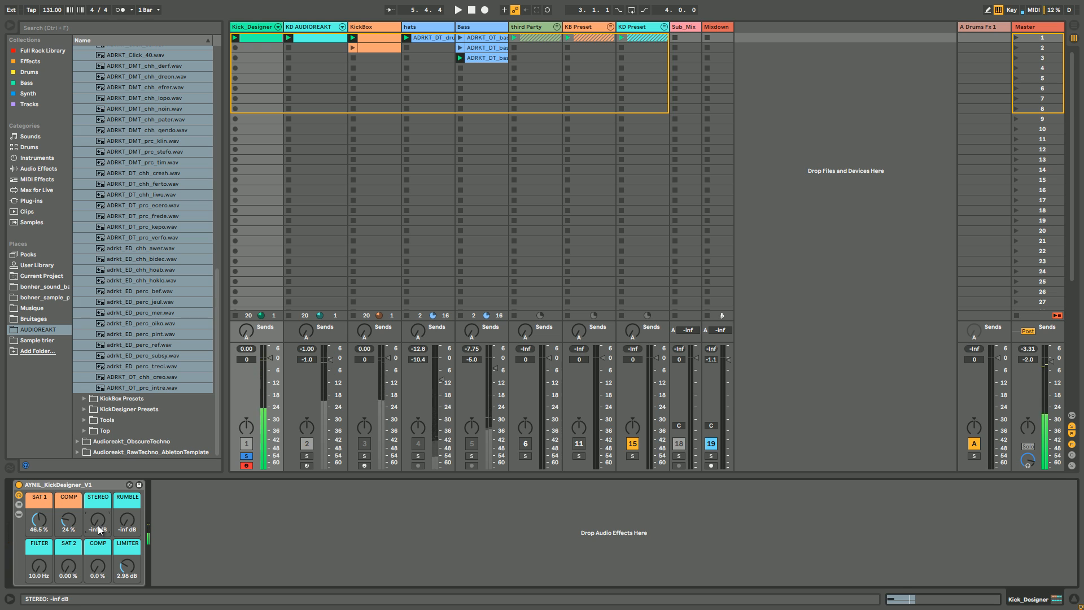
pyautogui.moveTo(98, 526); pyautogui.dragTo(97, 525)
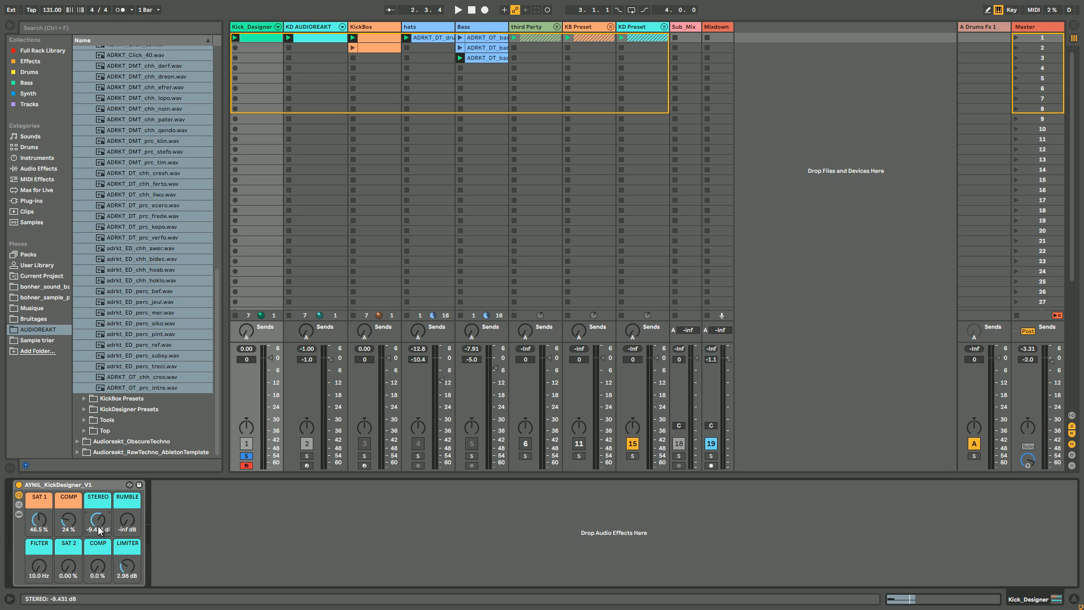
# - Restore the KickDesigner rack's device chain and, during playback, set the STEREO macro to -12.896 dB and RUMBLE to -8.803 dB
pyautogui.click(16, 515)
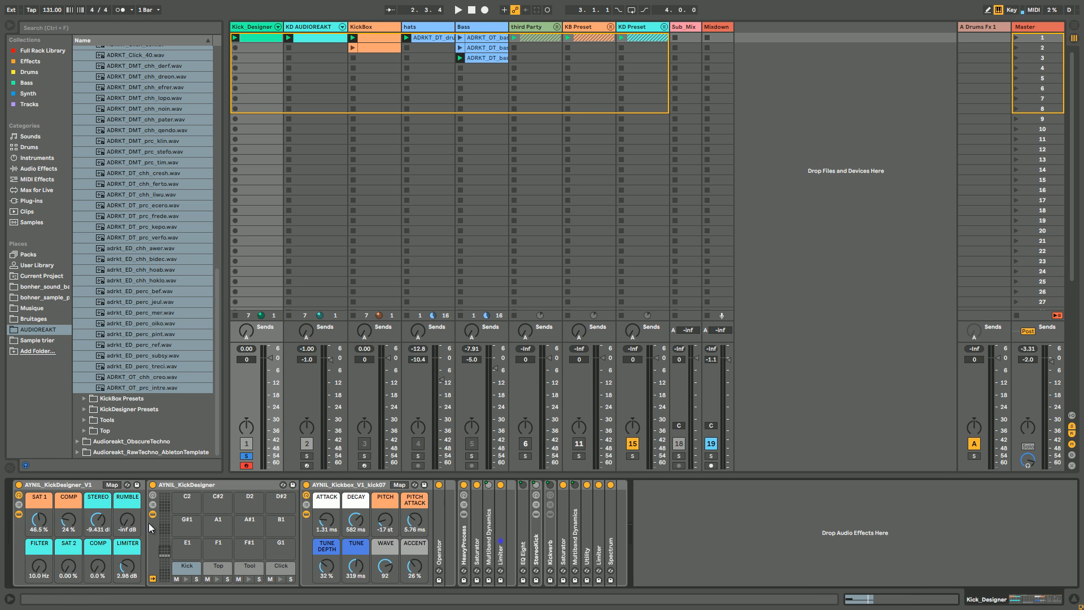
pyautogui.click(553, 559)
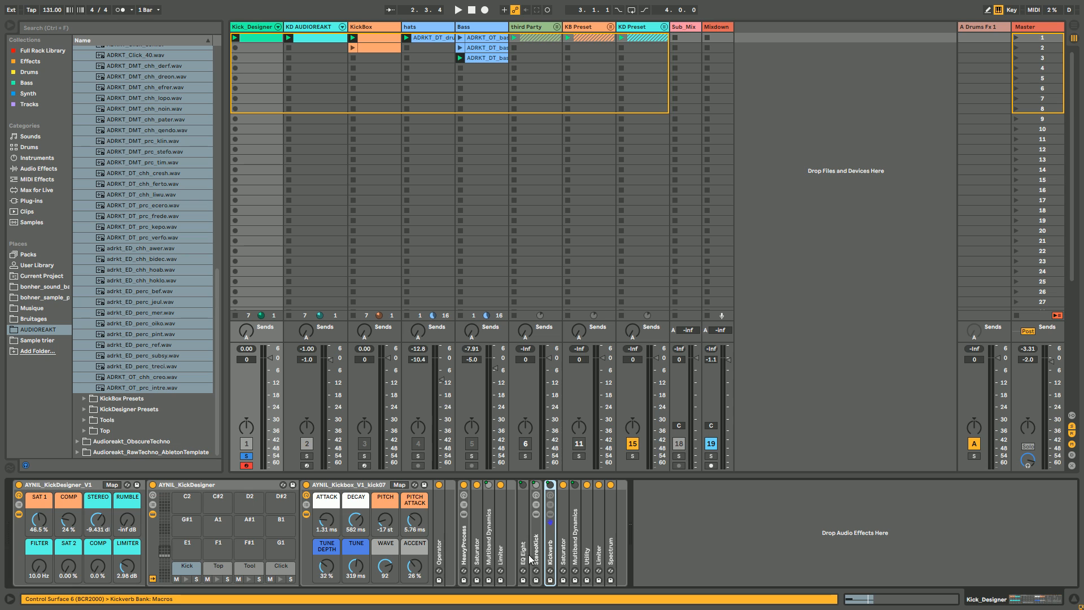
pyautogui.press('space')
pyautogui.click(99, 524)
pyautogui.scroll(-3, 100, 524)
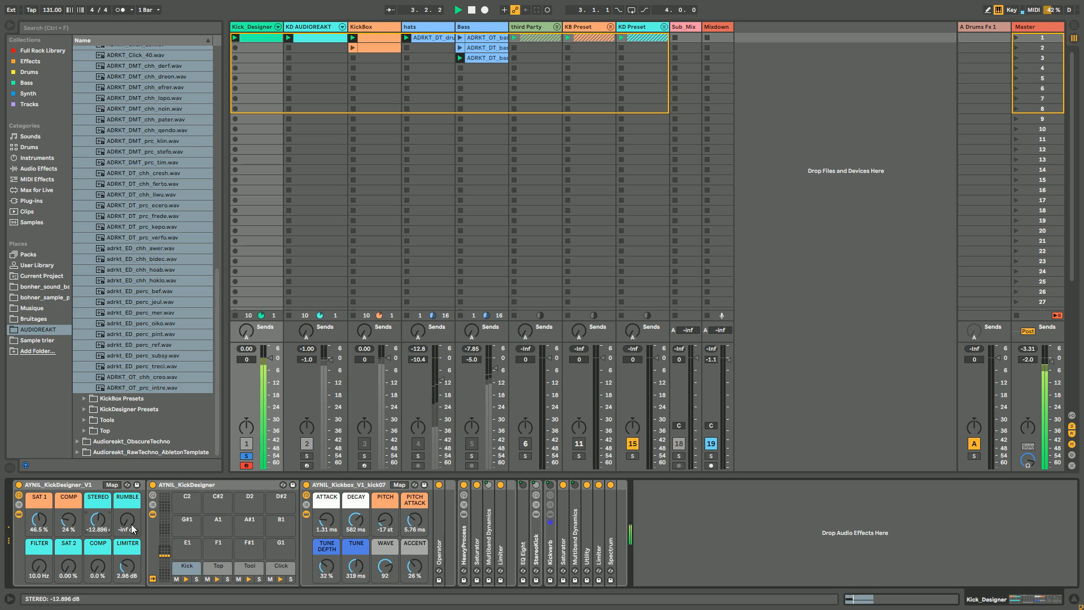
pyautogui.moveTo(99, 524); pyautogui.dragTo(104, 530)
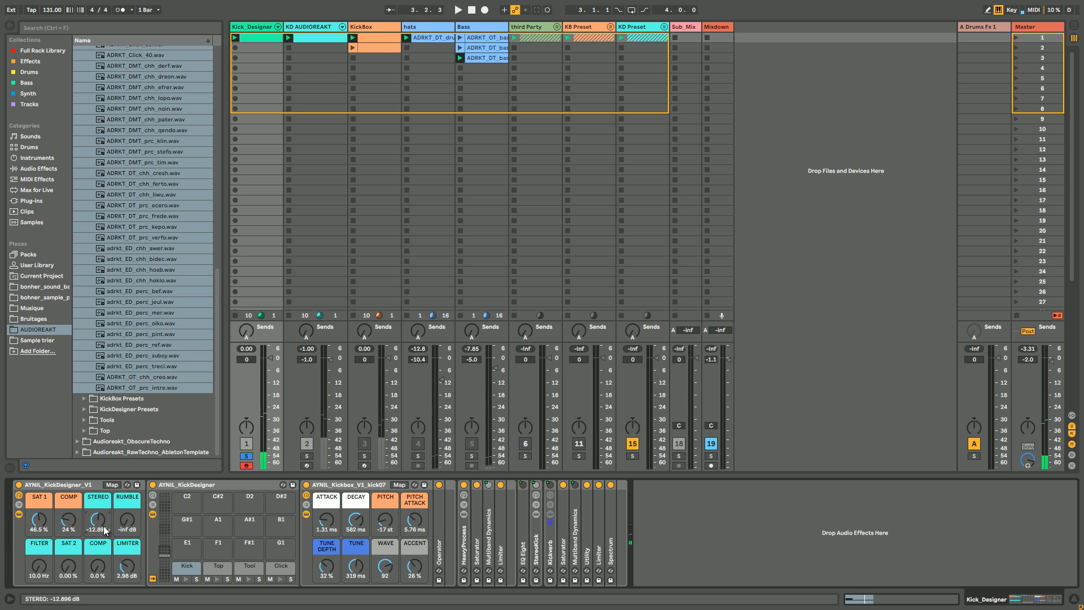
pyautogui.scroll(3, 125, 520)
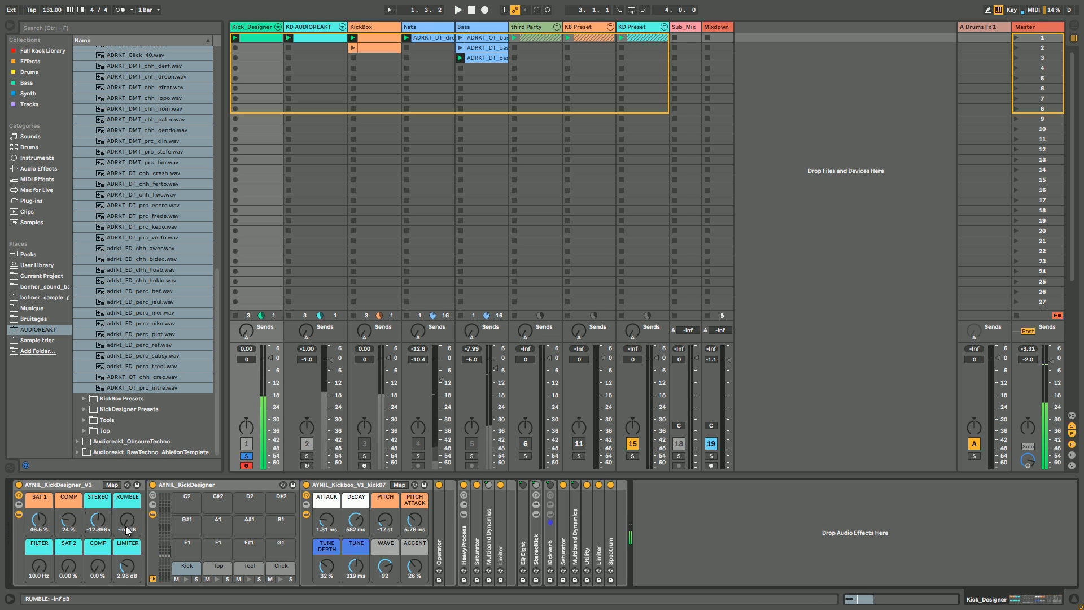
pyautogui.scroll(4, 126, 525)
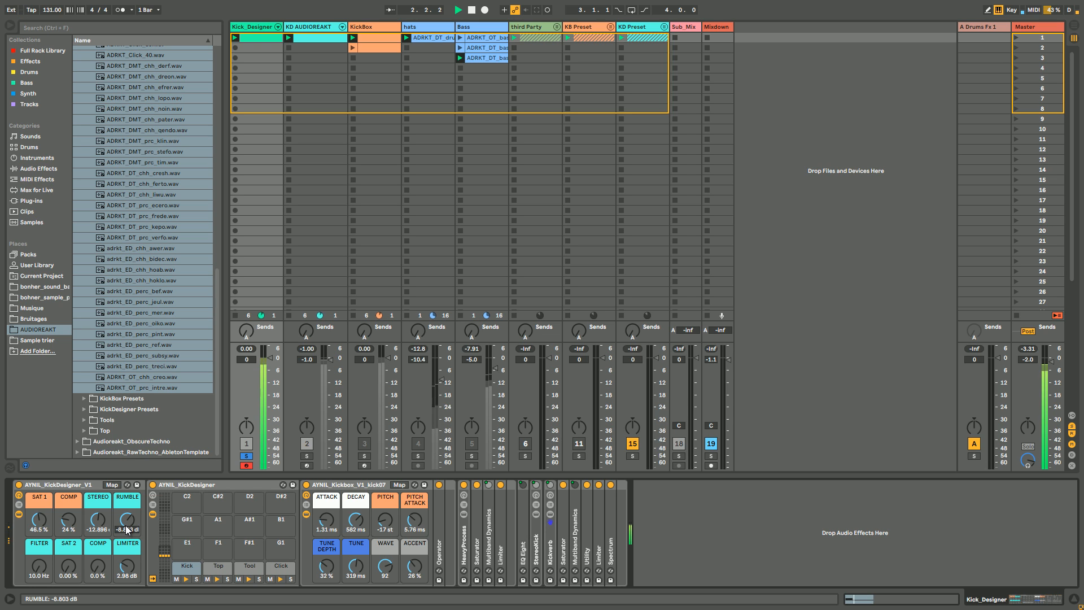
# - Unfold the Kickverb and StereoKick racks to show their macro controls
pyautogui.click(550, 550)
pyautogui.doubleClick(550, 550)
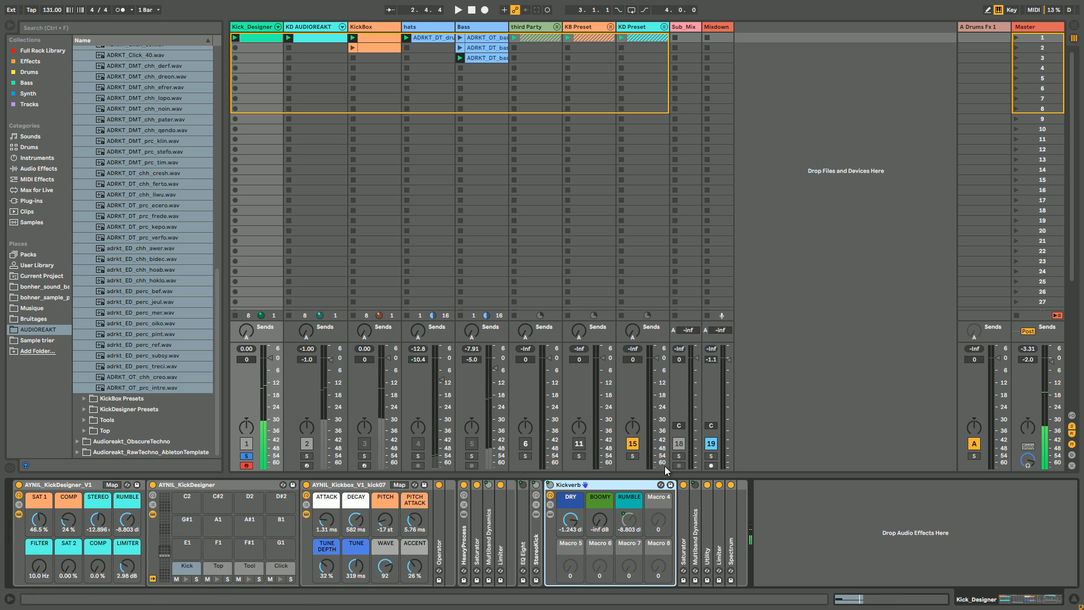
pyautogui.doubleClick(537, 544)
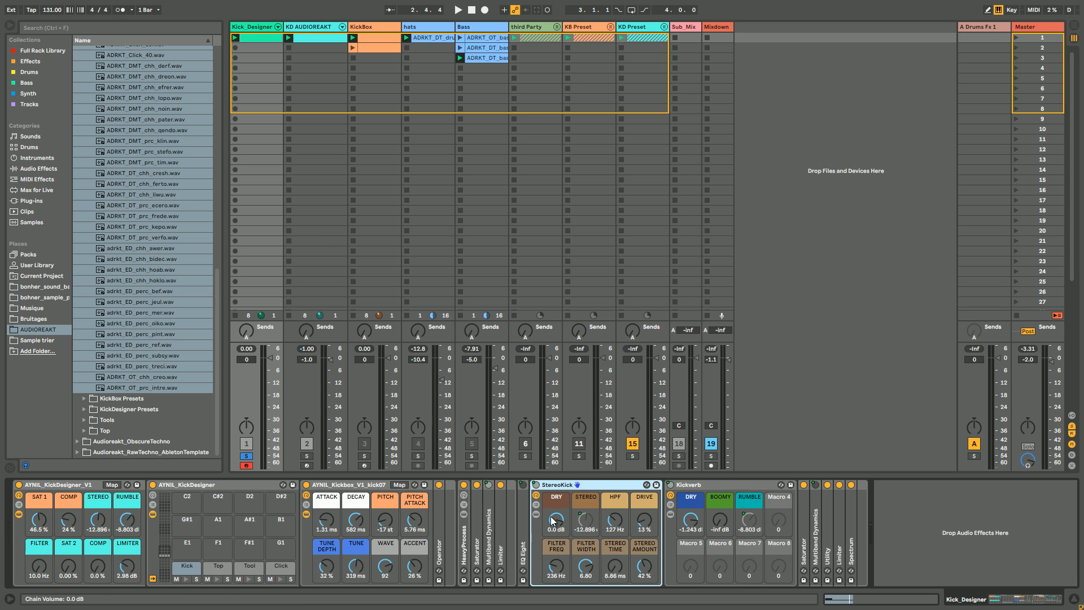
# - Unfold the Saturator and Multiband Dynamics after Kickverb for inspection and fold both again
pyautogui.click(805, 541)
pyautogui.doubleClick(805, 541)
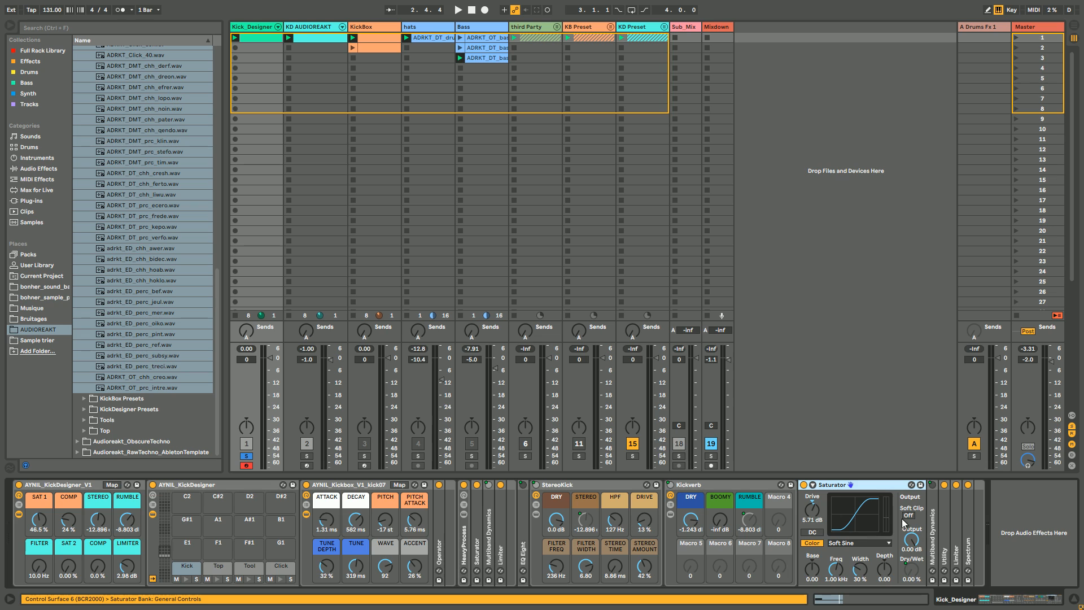
pyautogui.doubleClick(934, 549)
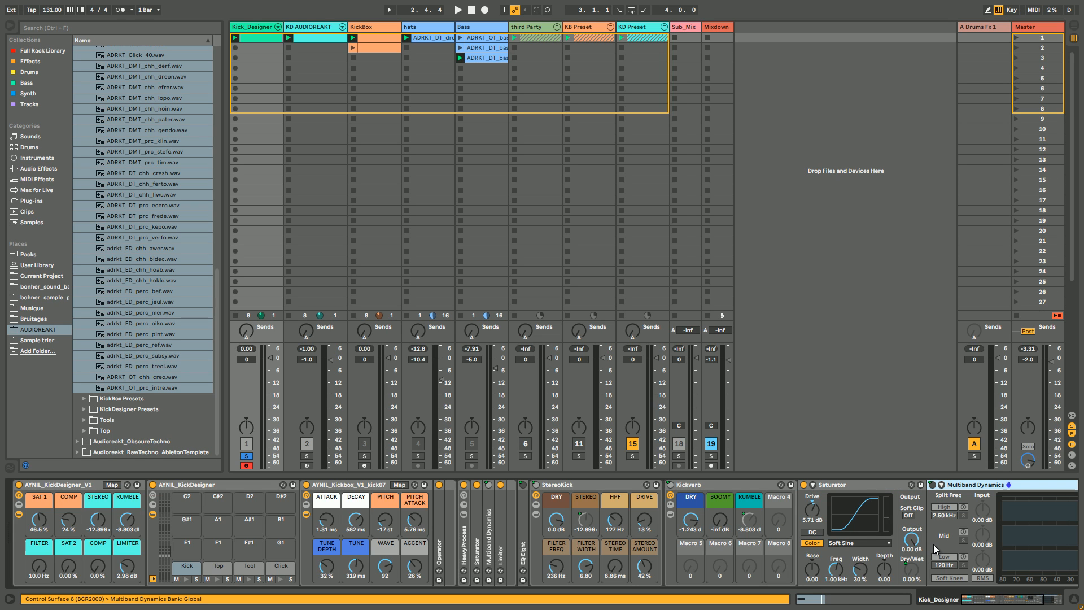
pyautogui.doubleClick(853, 487)
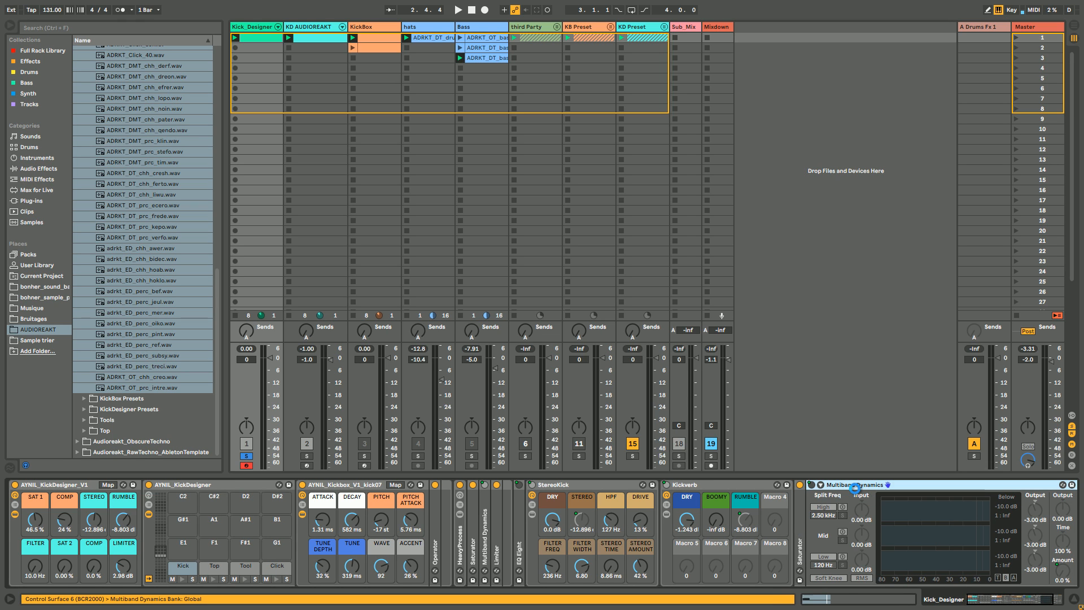
pyautogui.doubleClick(855, 487)
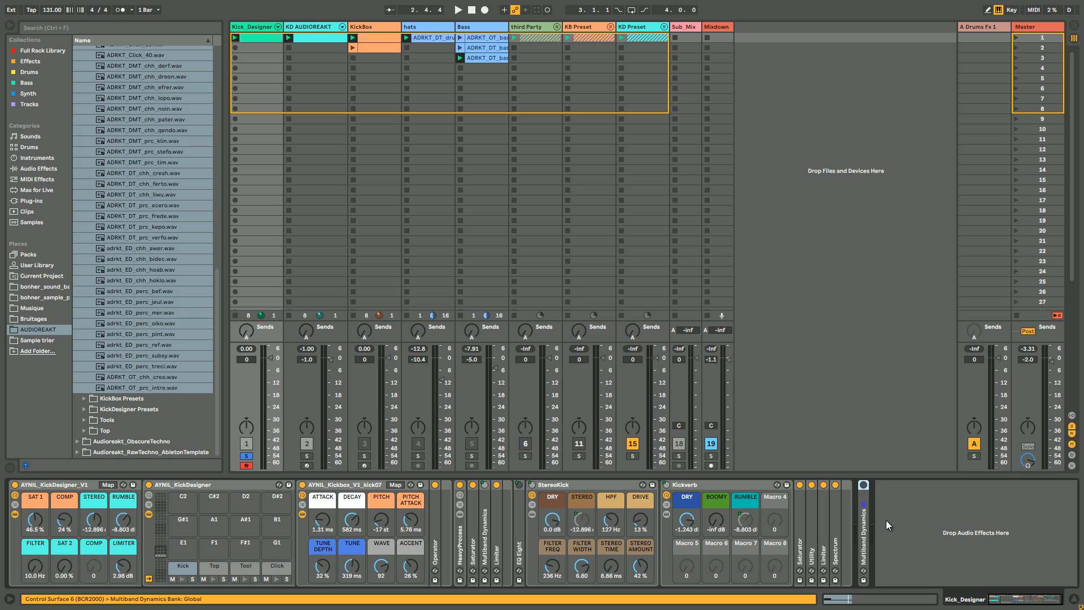
# - Unfold the Utility, Limiter and Spectrum devices at the end of the chain for inspection
pyautogui.doubleClick(823, 535)
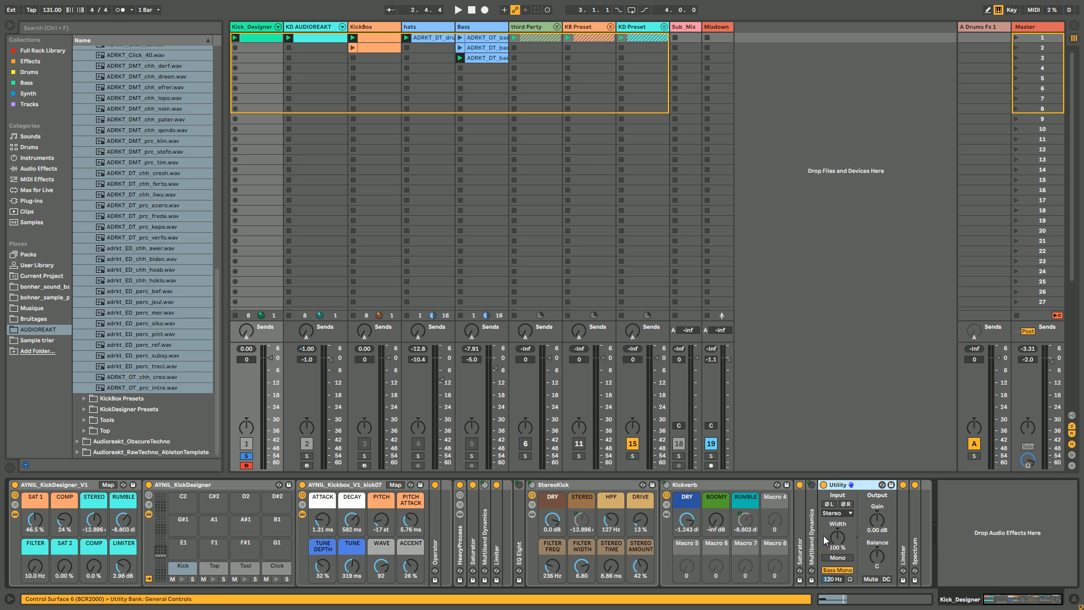
pyautogui.doubleClick(899, 532)
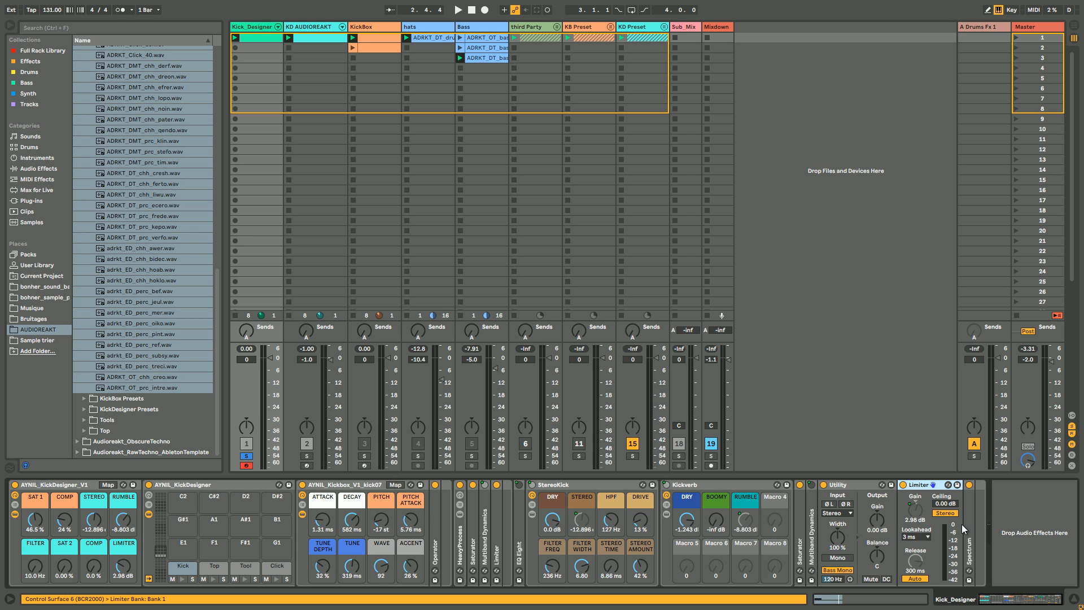
pyautogui.doubleClick(971, 543)
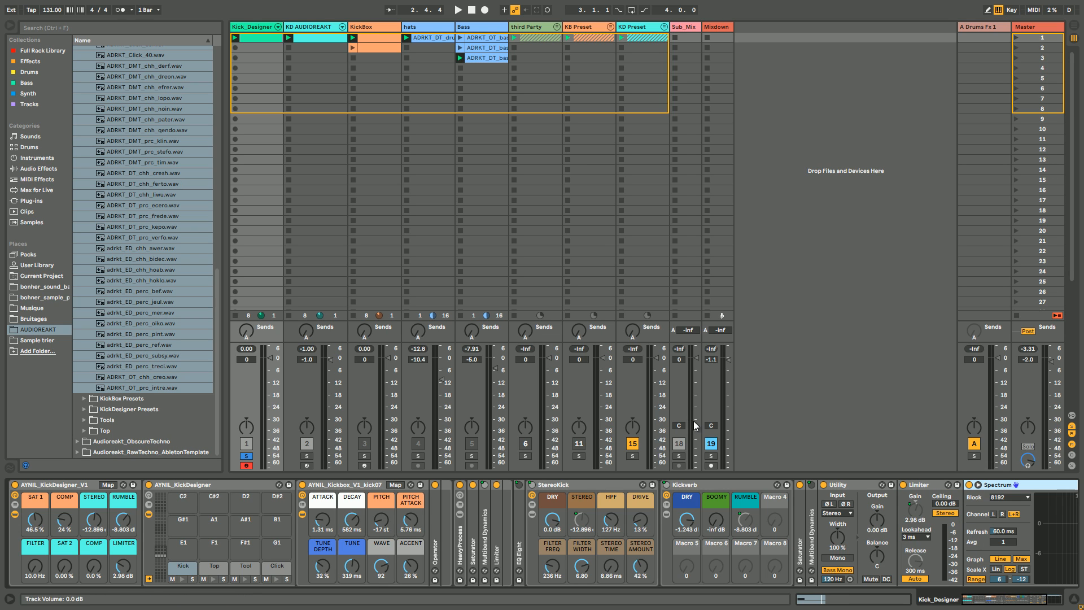
# - Enlarge the Spectrum display during playback, read the frequency at the kick's peak and restore the compact view
pyautogui.click(978, 484)
pyautogui.press('space')
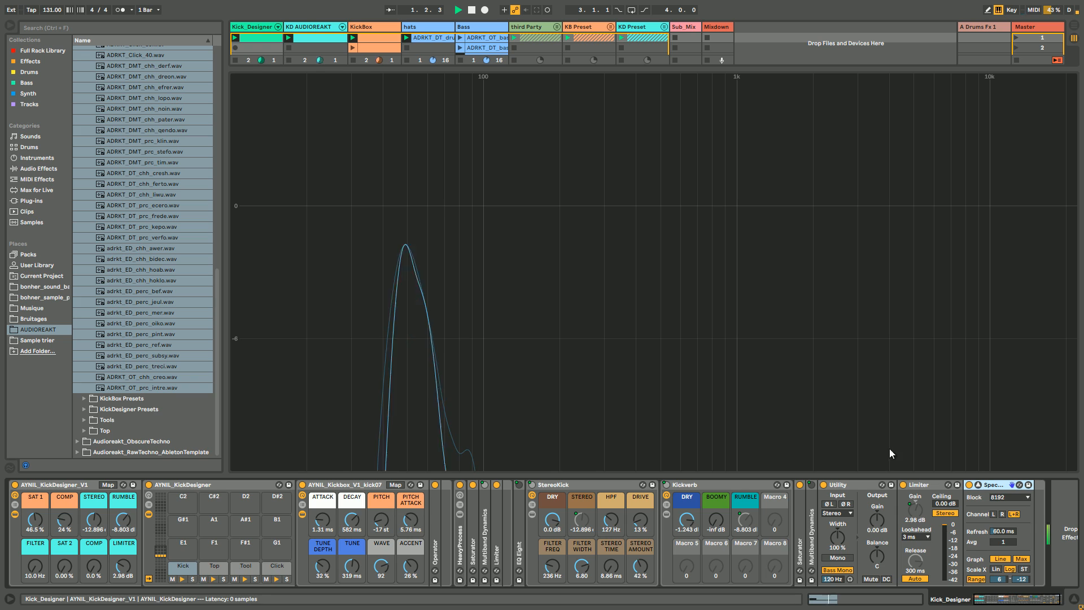
pyautogui.moveTo(418, 256)
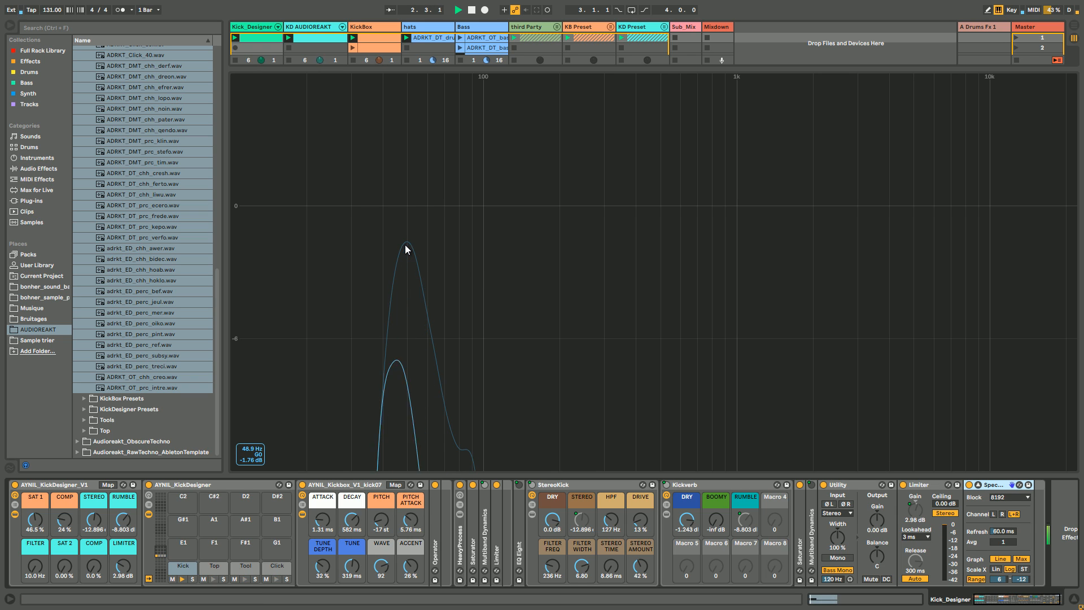
pyautogui.click(978, 485)
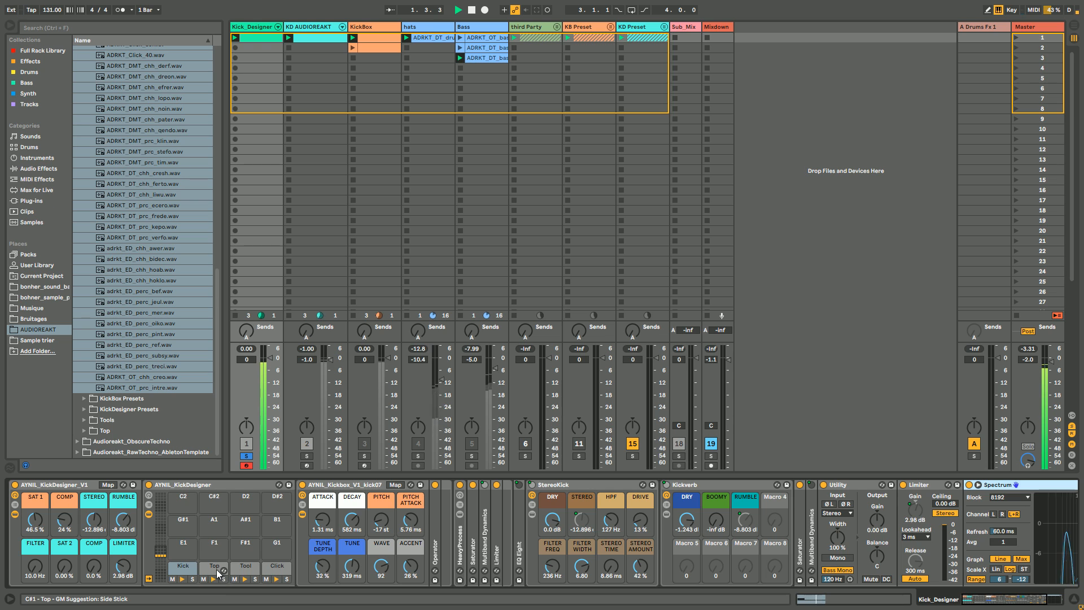
# - Set the KickDesigner rack's FILTER macro to 25.0 Hz during playback
pyautogui.click(35, 567)
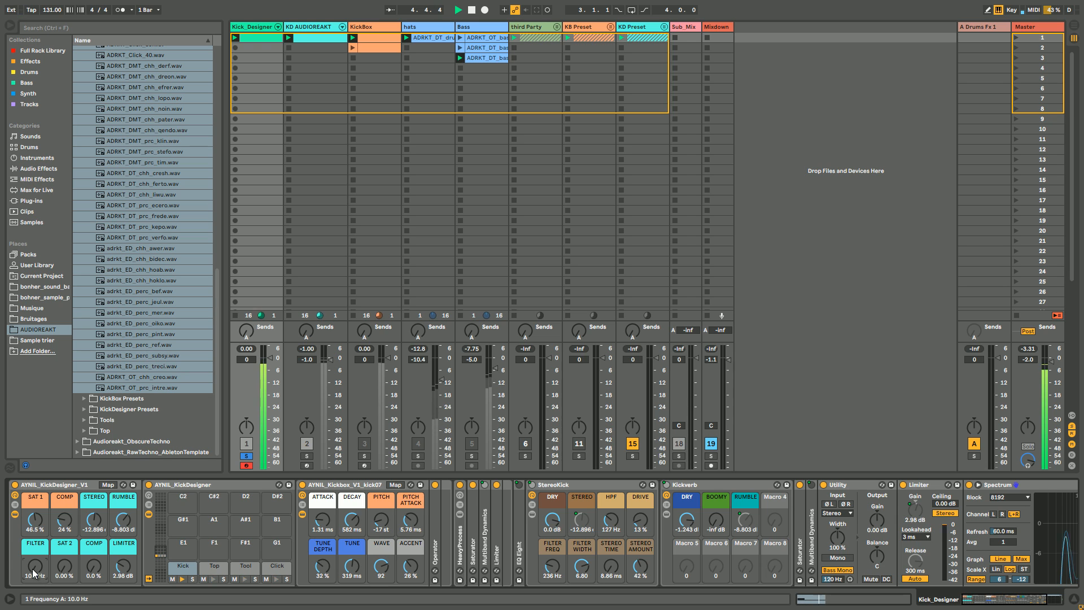
pyautogui.click(35, 572)
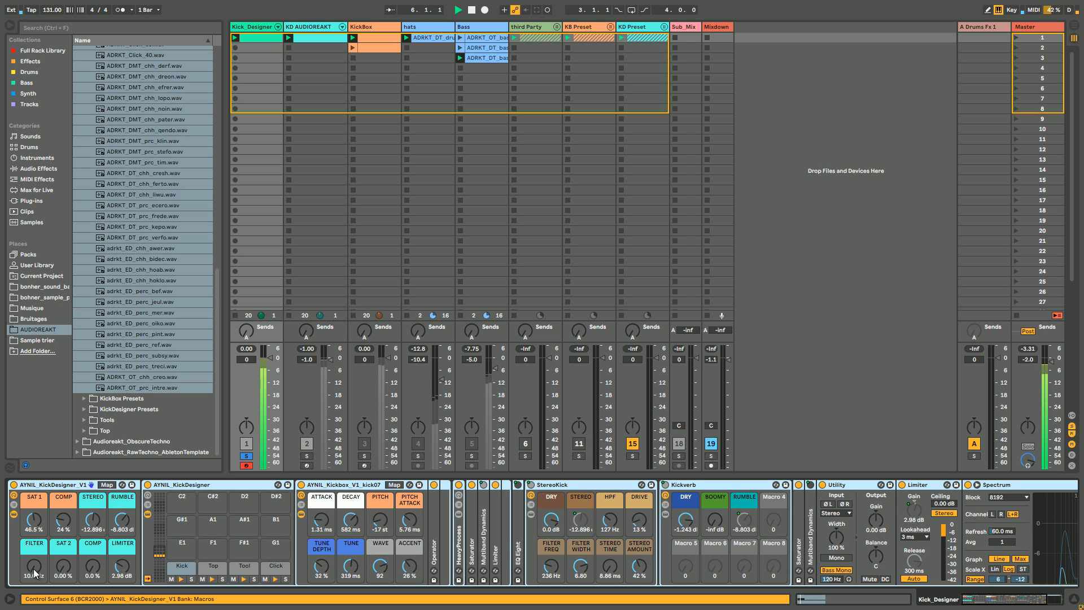
pyautogui.moveTo(34, 574); pyautogui.dragTo(34, 573)
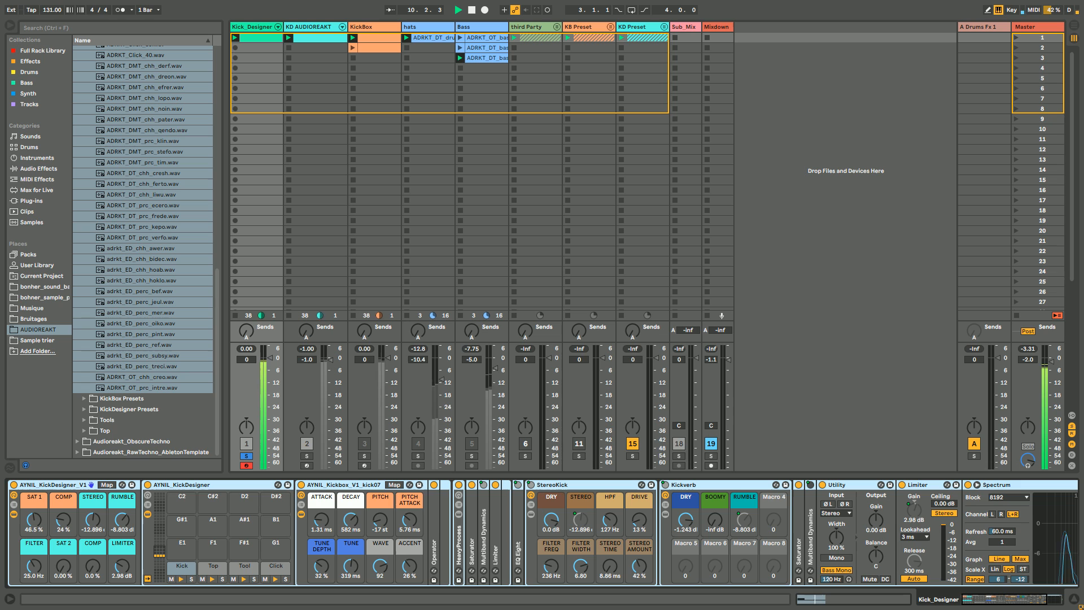
# - Unfold the EQ Eight, set its first band's Q to 1.05, and set FILTER to 27.9 Hz, SAT 2 to 30.9 %, second COMP to 29 %, LIMITER to 2.51 dB
pyautogui.doubleClick(519, 541)
pyautogui.moveTo(529, 574); pyautogui.dragTo(530, 559)
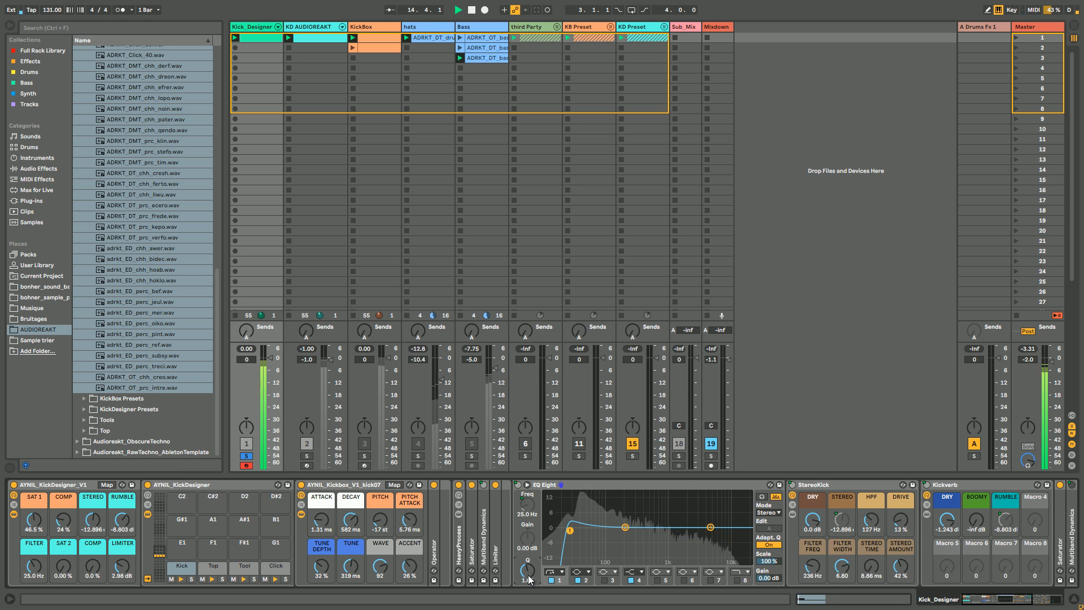
pyautogui.moveTo(530, 578); pyautogui.dragTo(530, 585)
pyautogui.click(57, 485)
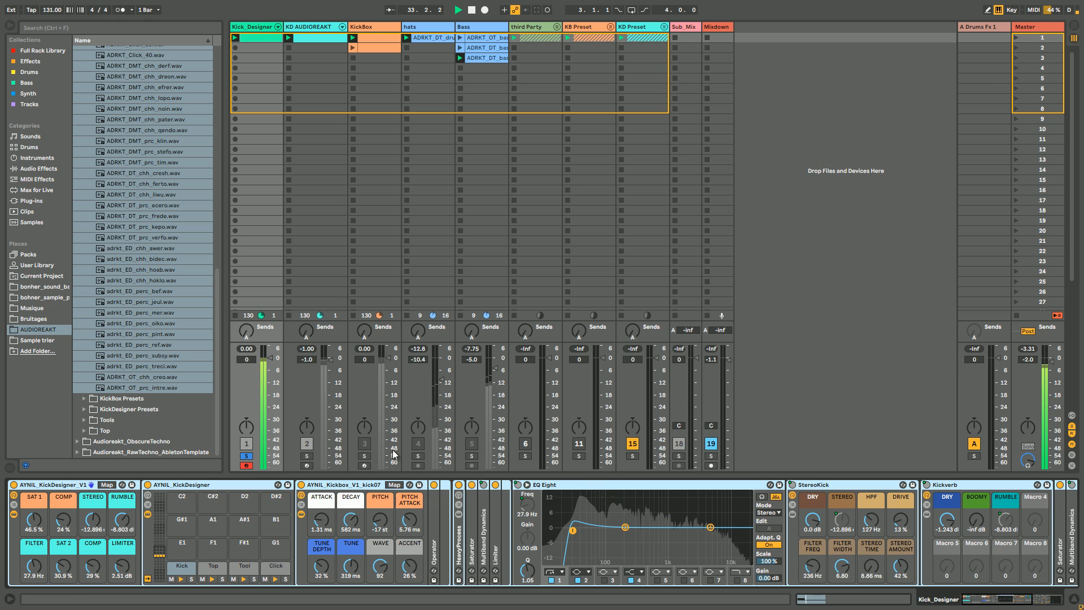
# - Solo the hats track alongside the kick, raise its volume to -6.3 dB, unsolo it and stop playback
pyautogui.click(418, 456)
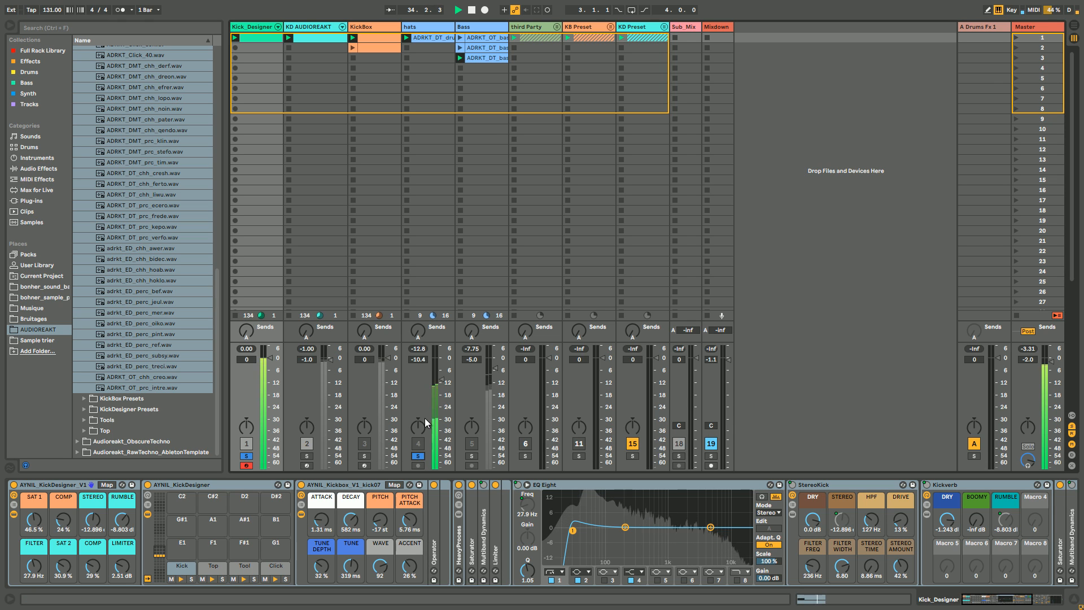
pyautogui.moveTo(440, 394); pyautogui.dragTo(440, 384)
pyautogui.click(418, 455)
pyautogui.press('space')
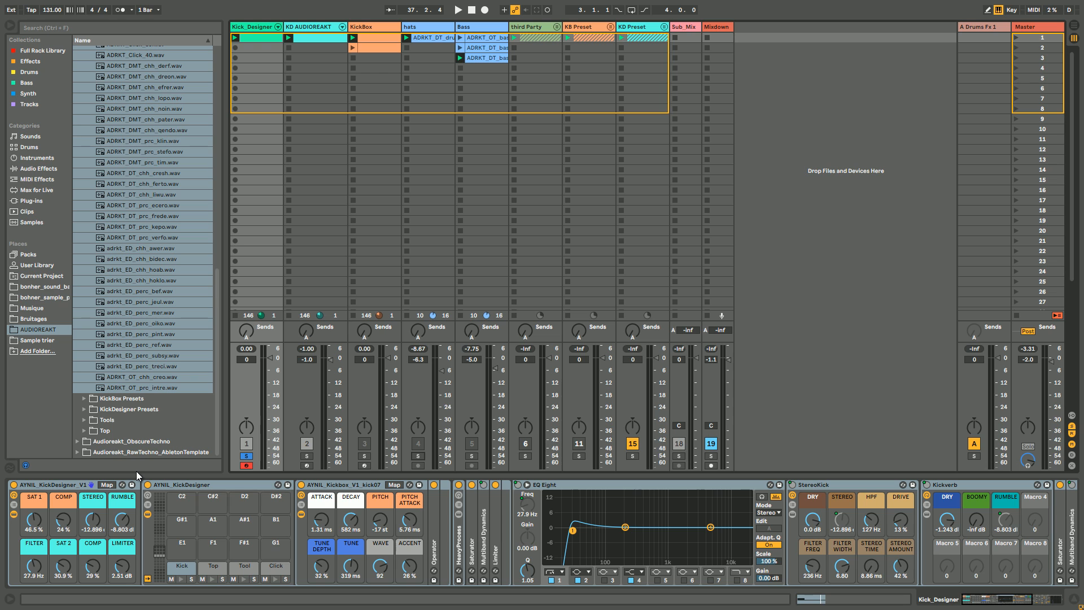
# - Play the finished kick, reduce the KickDesigner rack to its macros and restore its device chain
pyautogui.press('space')
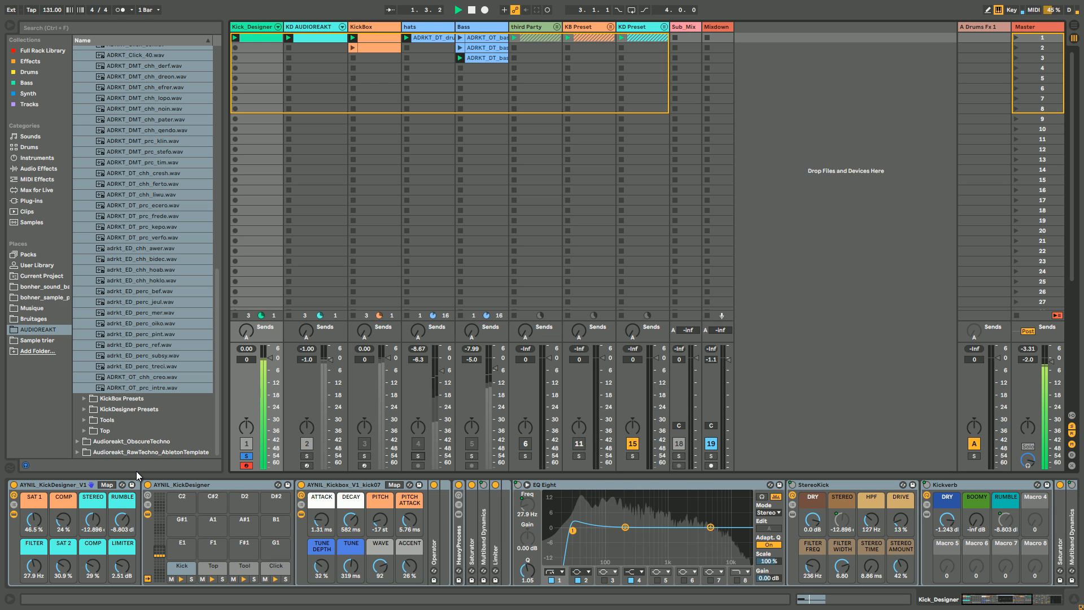
pyautogui.click(13, 514)
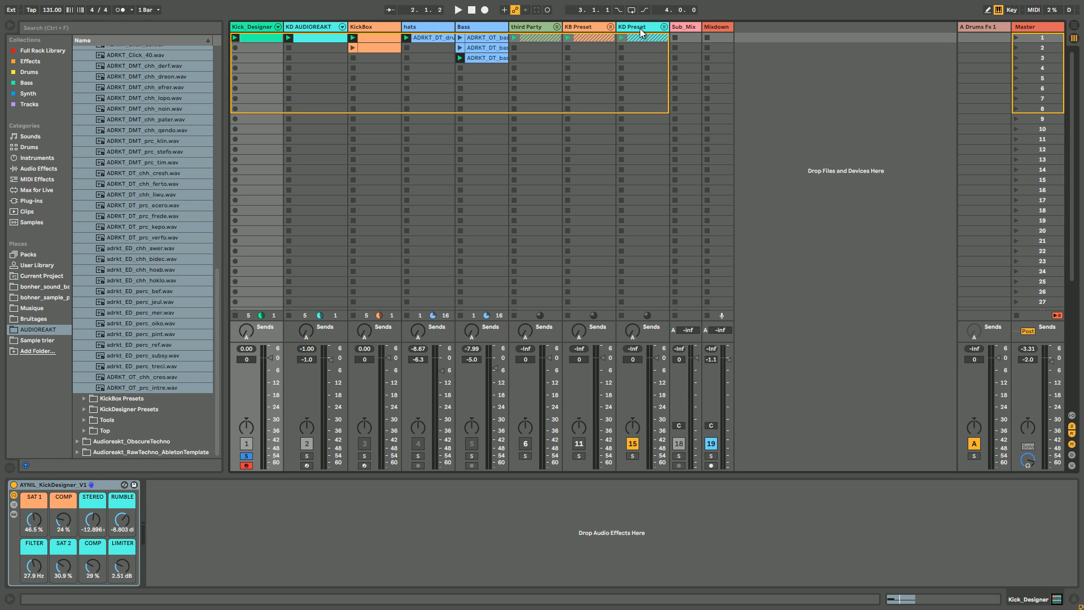
pyautogui.click(14, 515)
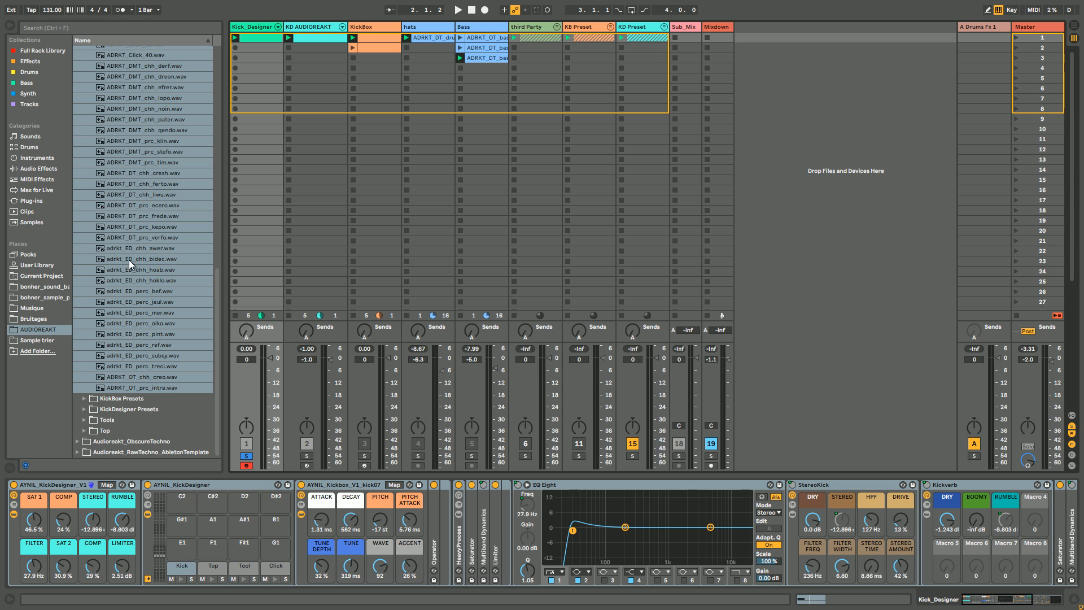
# - Collapse the Click sample folder and look through the Tools folder's samples, collapsing it again
pyautogui.scroll(15, 123, 223)
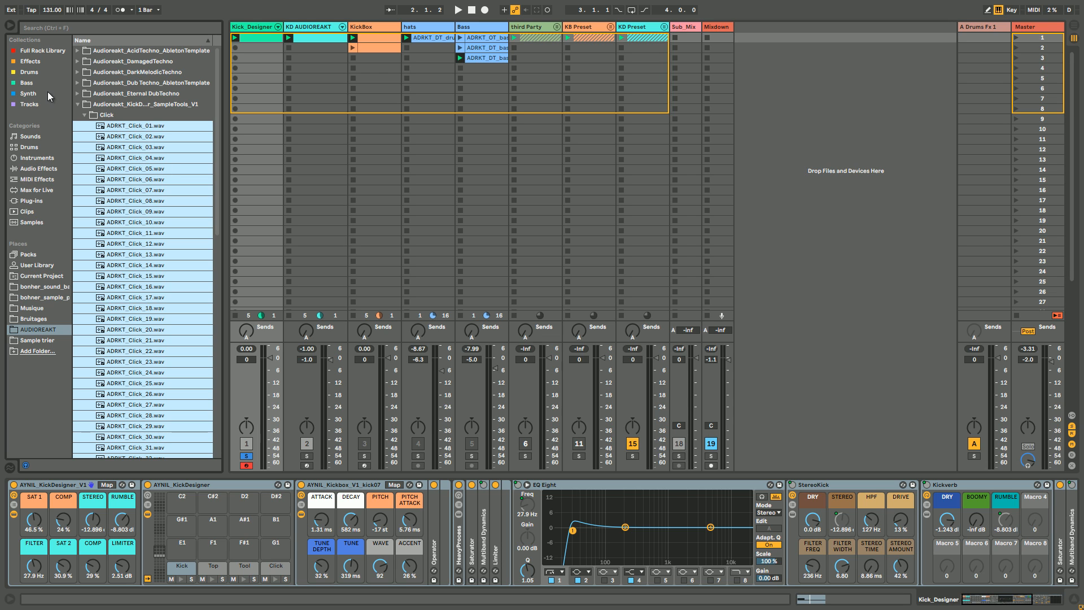
pyautogui.click(85, 115)
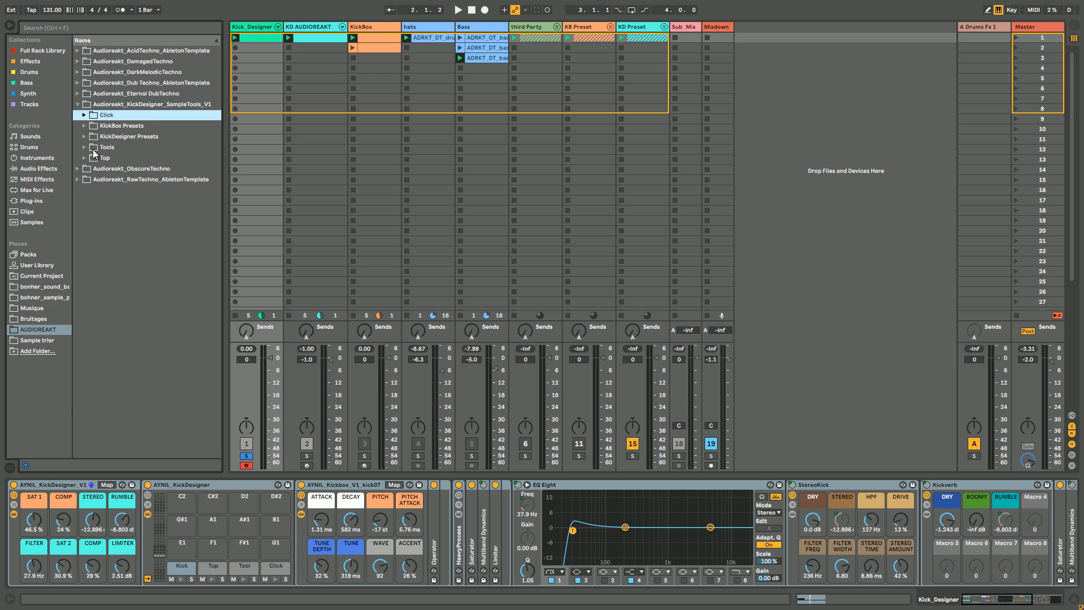
pyautogui.click(85, 148)
pyautogui.scroll(-3, 131, 191)
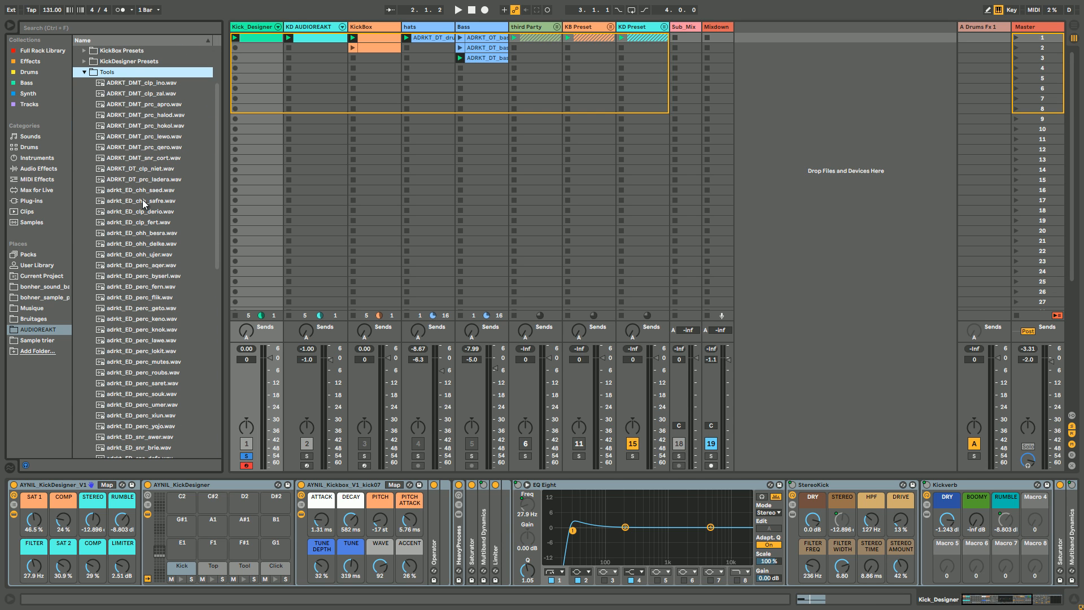
pyautogui.scroll(3, 141, 198)
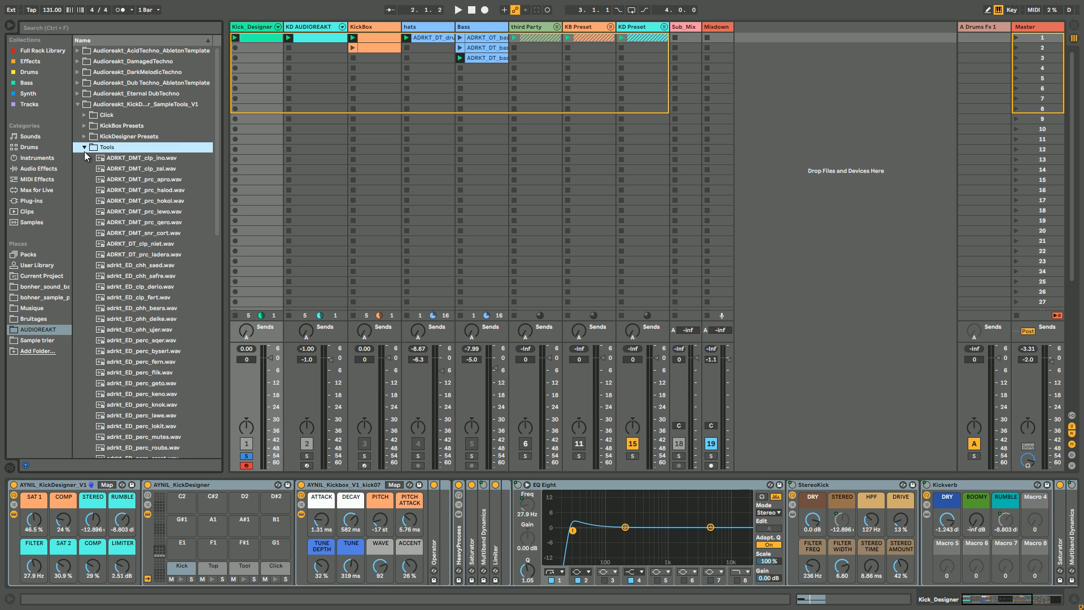
pyautogui.click(85, 148)
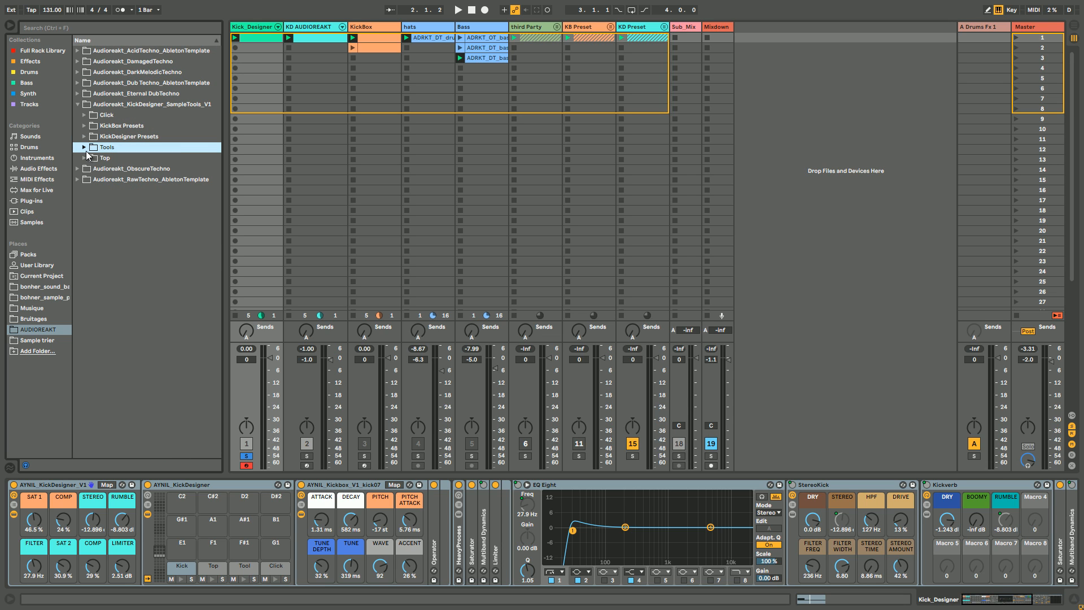
# - Review the Tools samples once more, collapse the folder and show only the KickDesigner rack's macros
pyautogui.click(84, 148)
pyautogui.scroll(-3, 143, 283)
pyautogui.scroll(3, 148, 282)
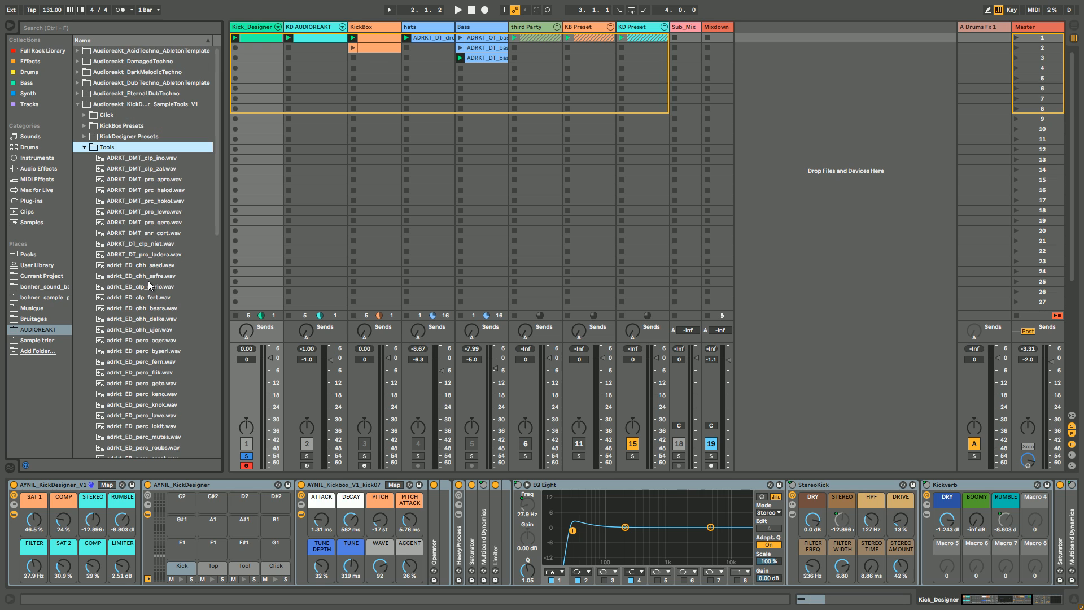
pyautogui.click(84, 148)
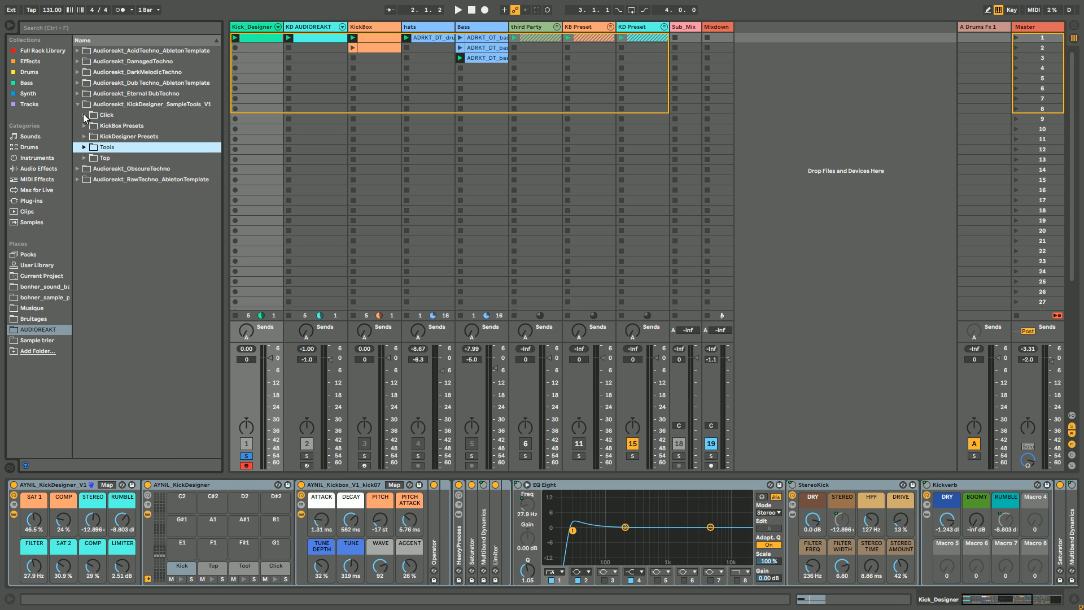
pyautogui.click(14, 514)
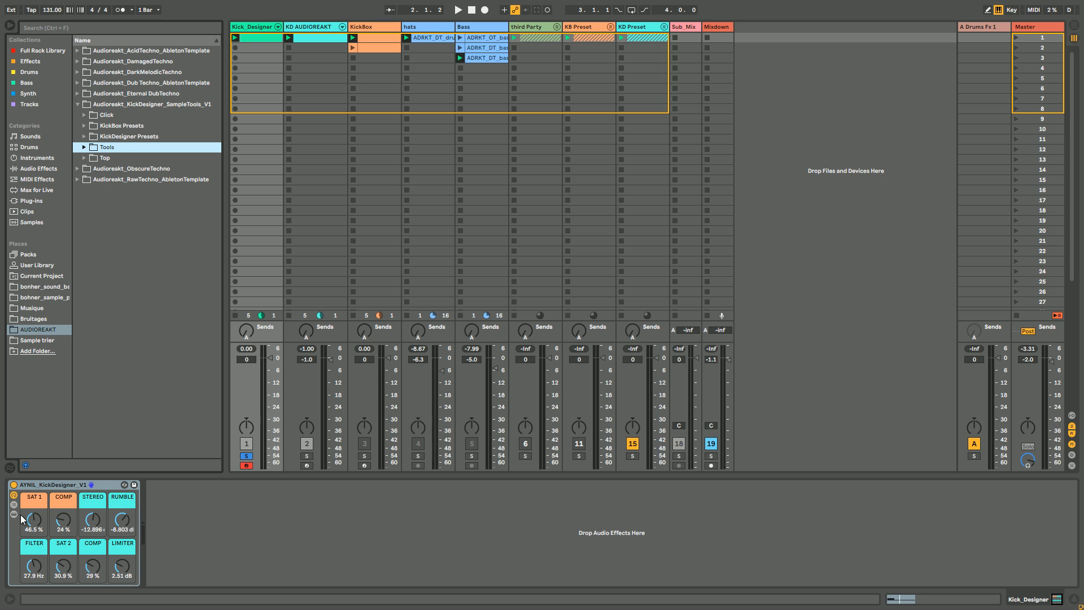